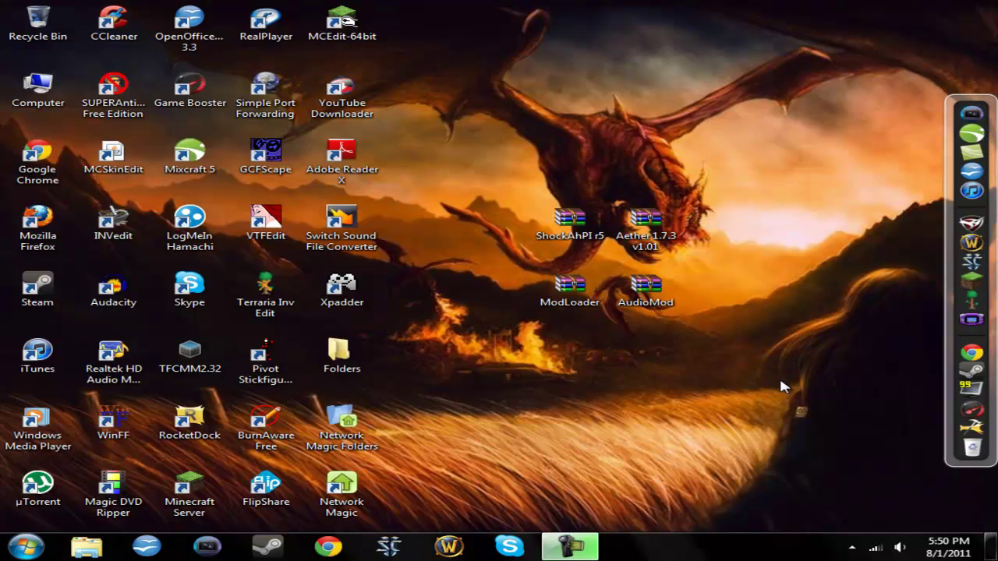
drag(512, 92, 716, 305)
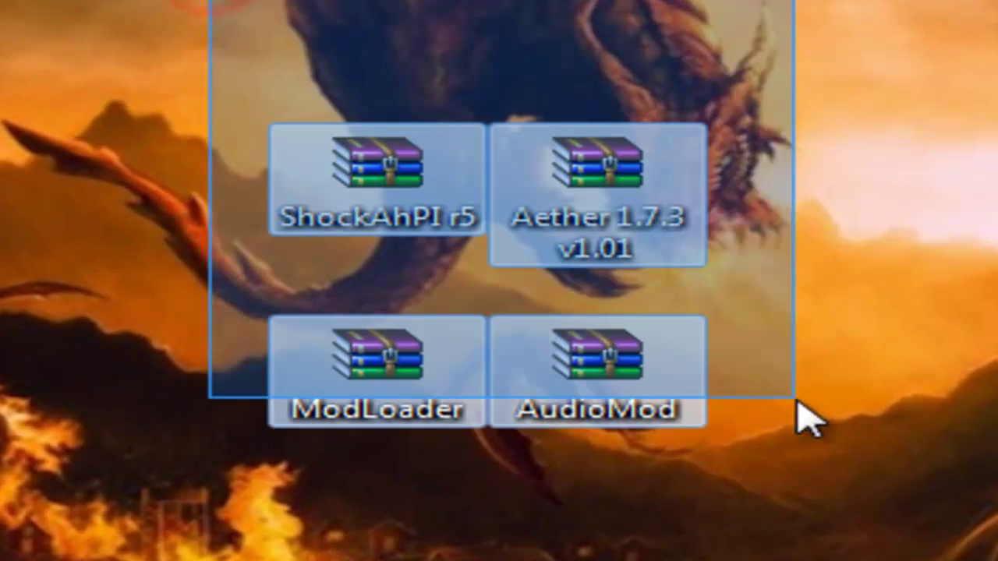
drag(797, 403, 838, 512)
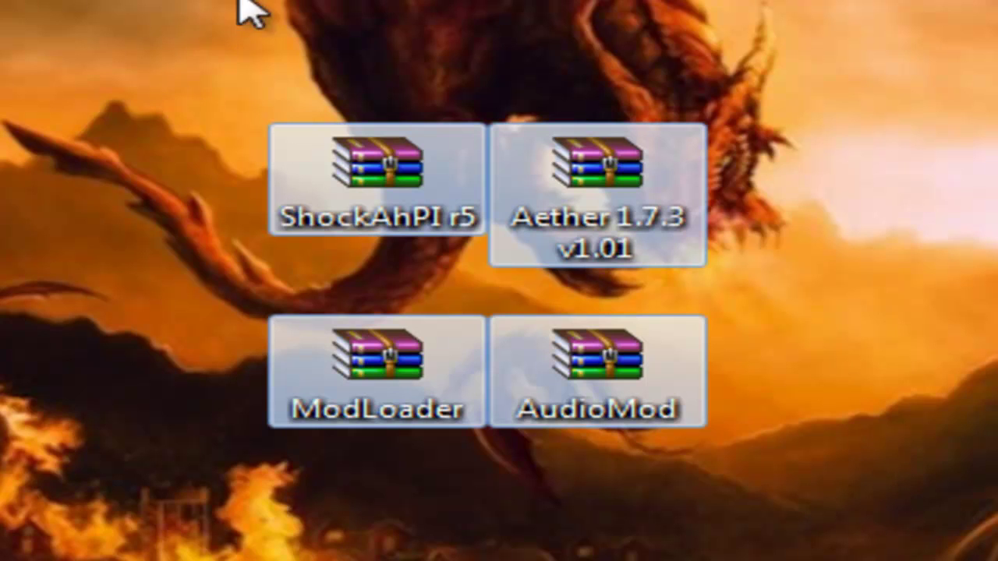
click(226, 47)
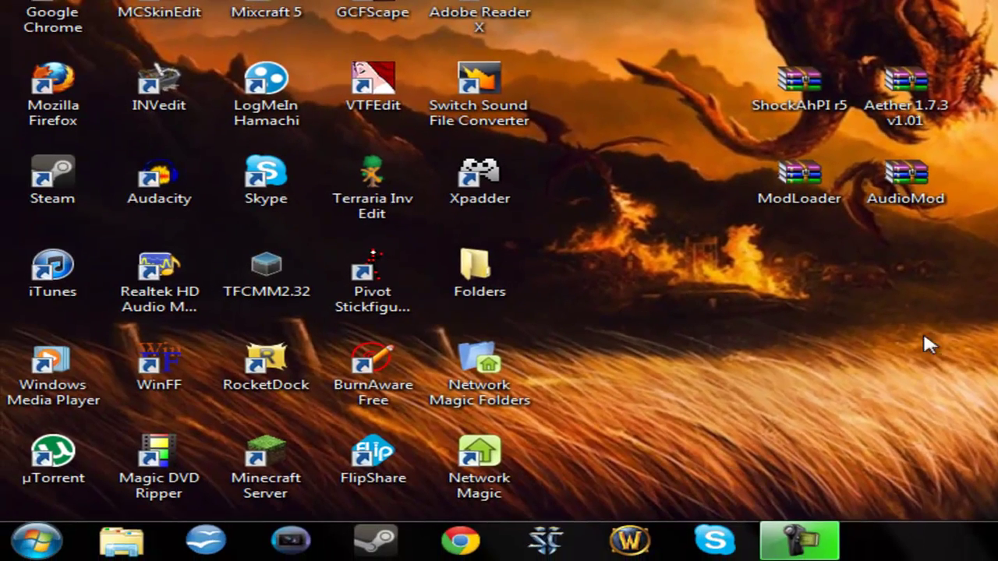
- Open the Roaming application data folder by running %appdata%, and return to the desktop
click(4, 554)
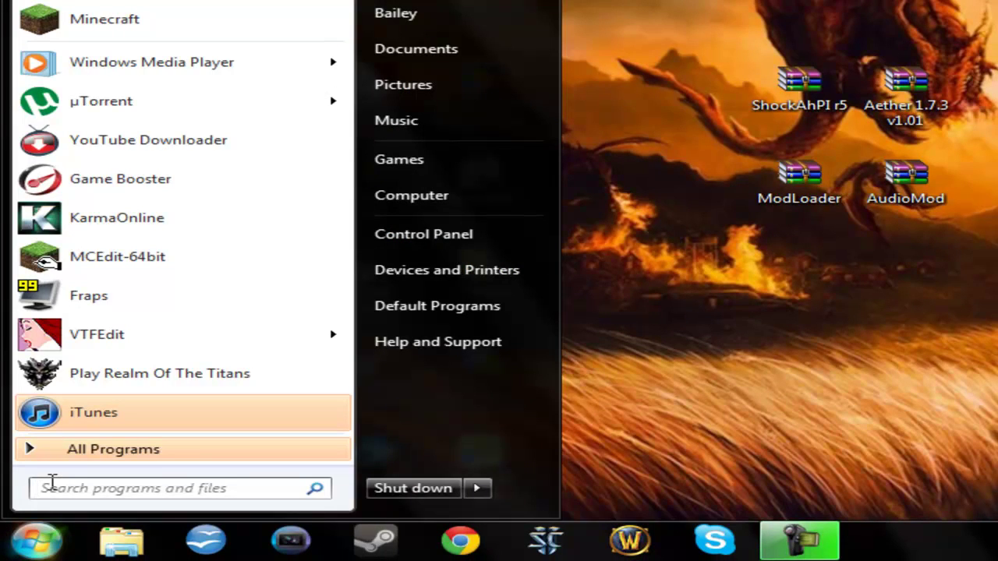
text(run)
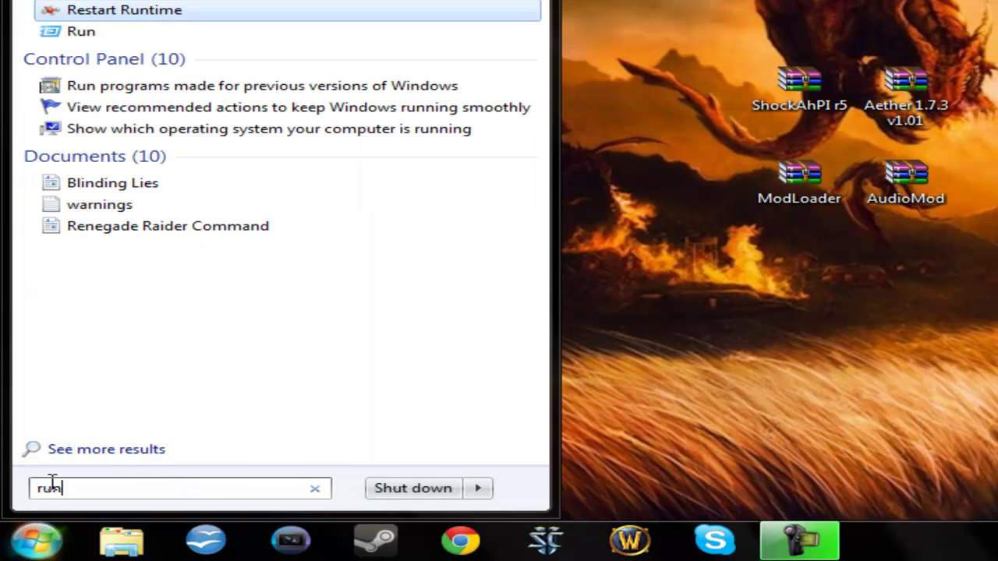
click(68, 32)
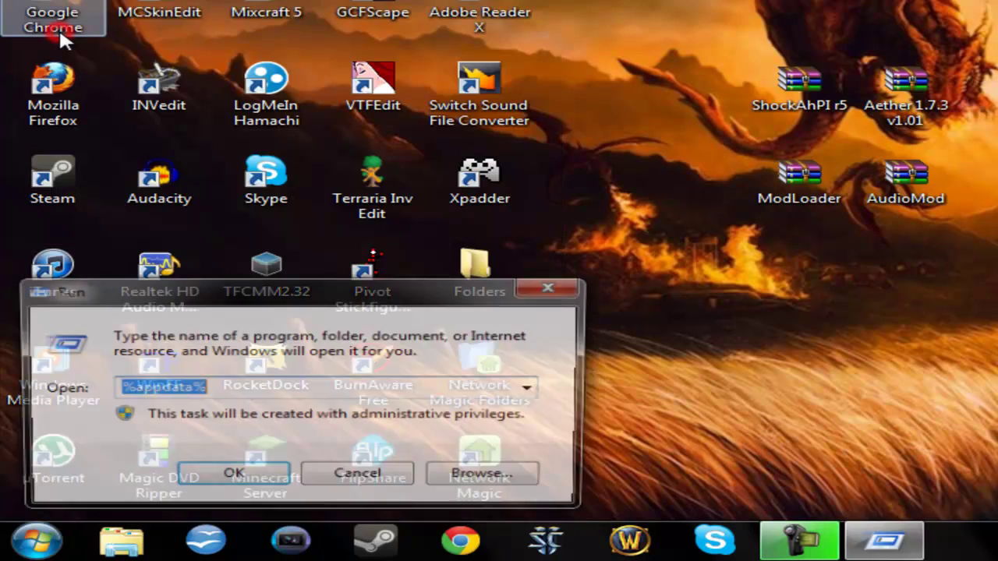
click(264, 387)
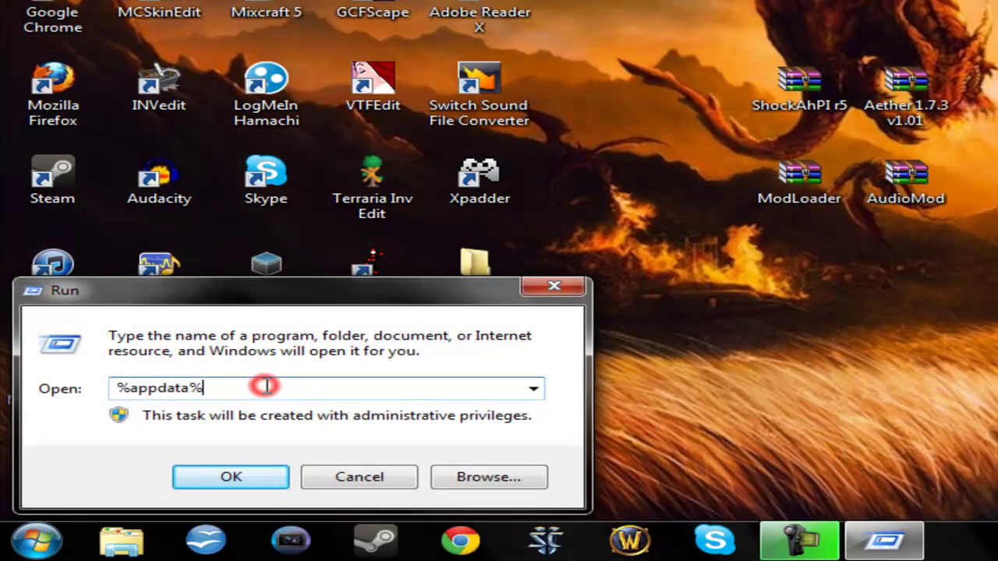
click(229, 478)
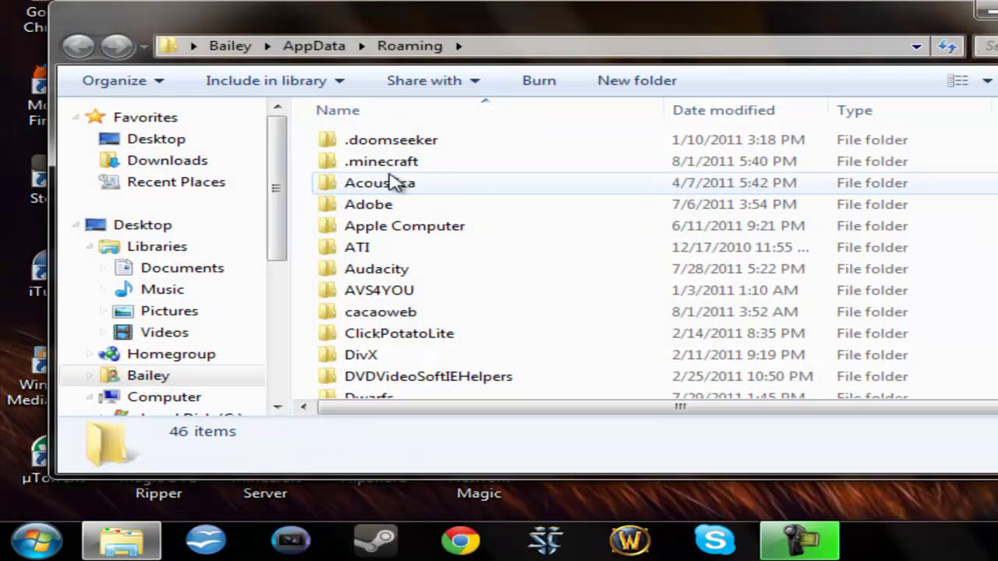
key(super+d)
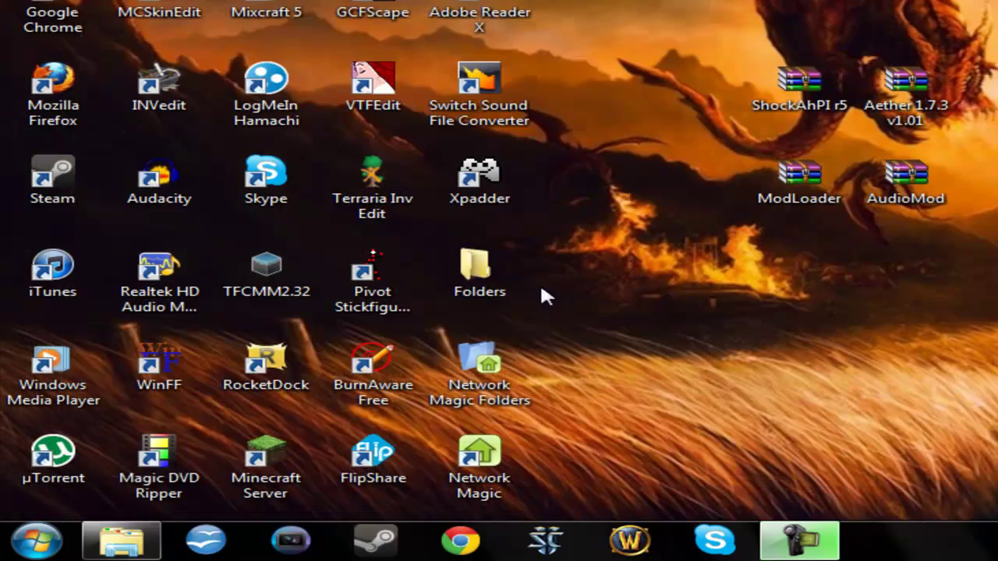
- In the Control Panel's Folder Options, apply "Show hidden files, folders, and drives" and close the settings
click(36, 540)
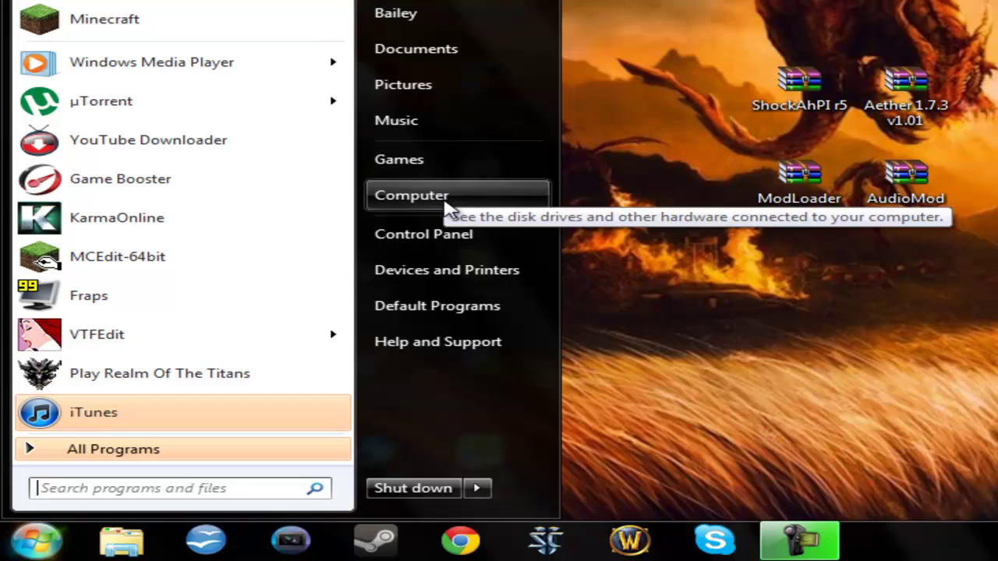
click(439, 238)
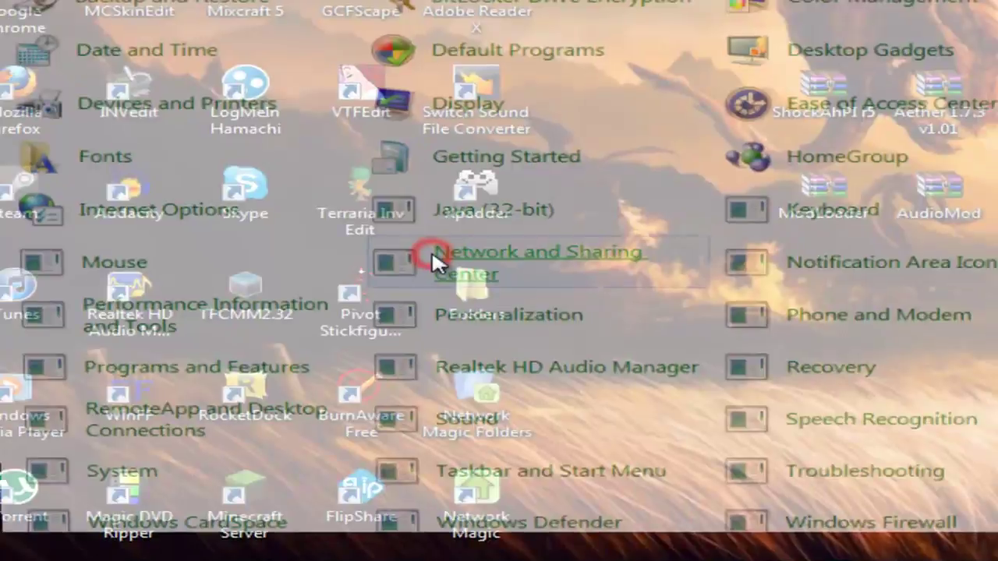
click(405, 263)
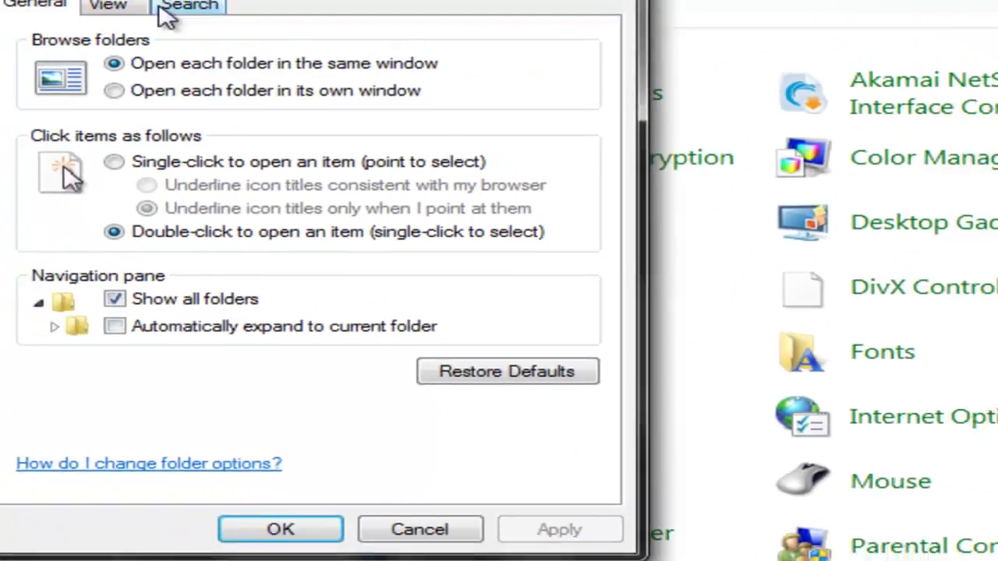
click(117, 8)
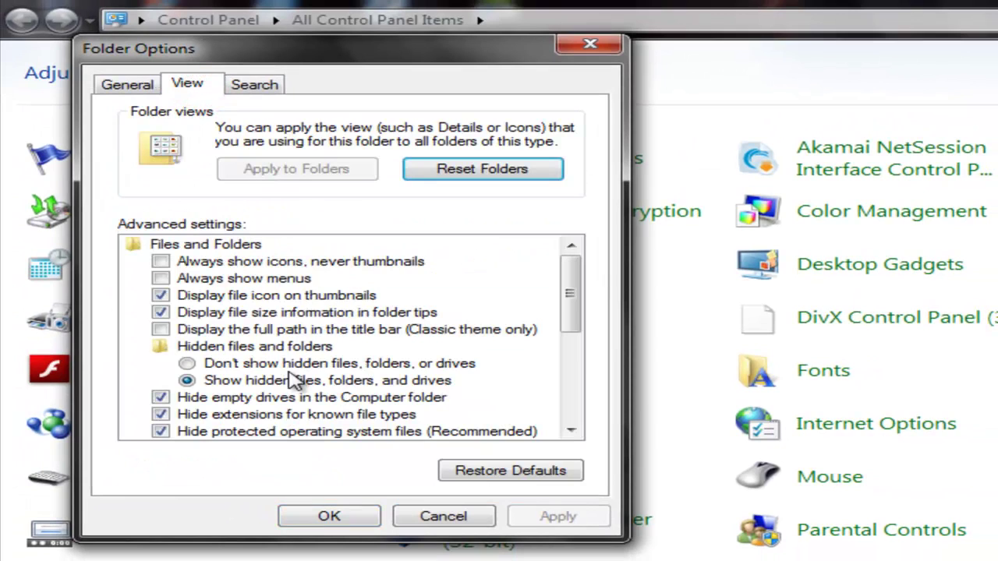
click(377, 380)
click(550, 518)
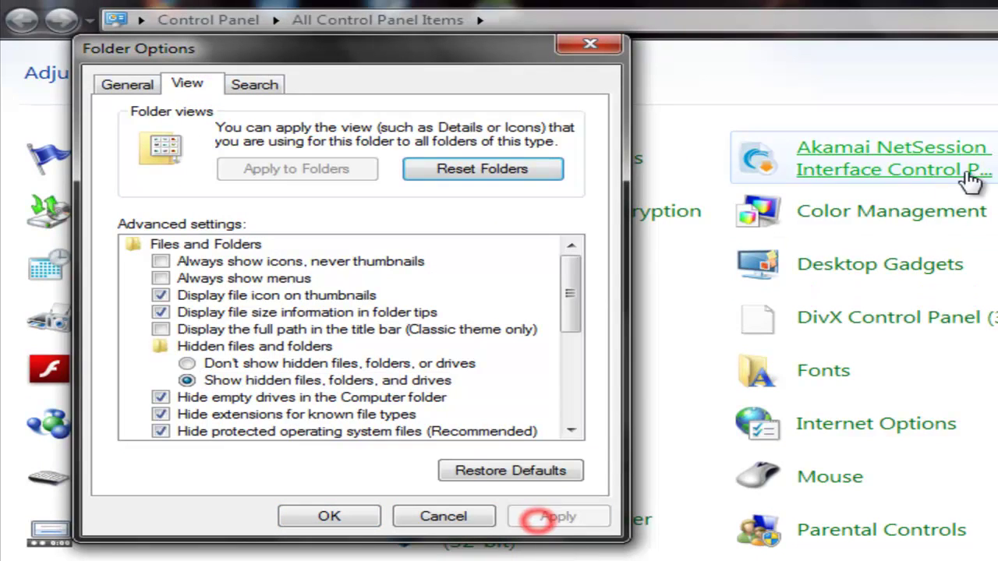
click(590, 44)
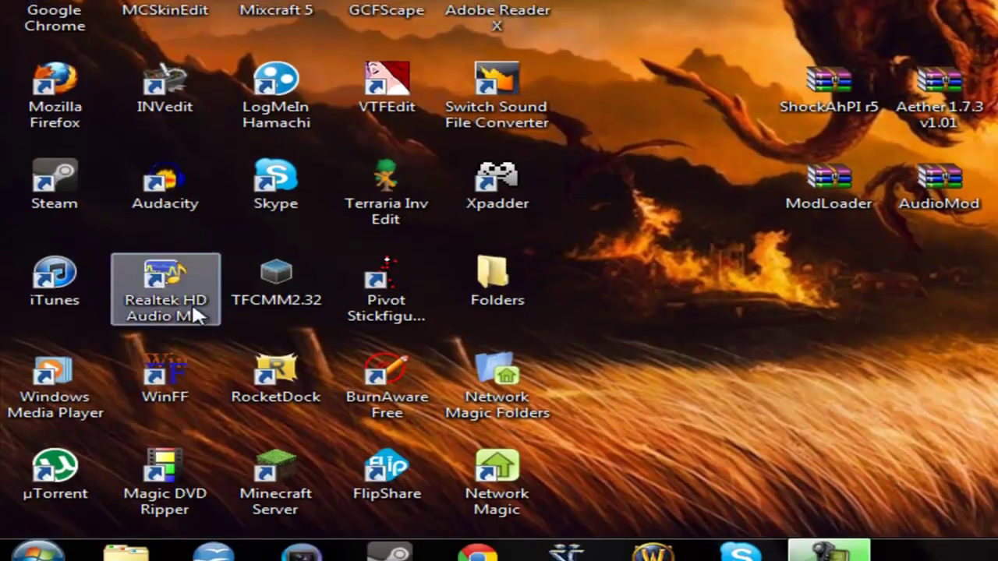
- Browse the computer's Local Disk (C:) and open its Users folder
key(super)
click(488, 182)
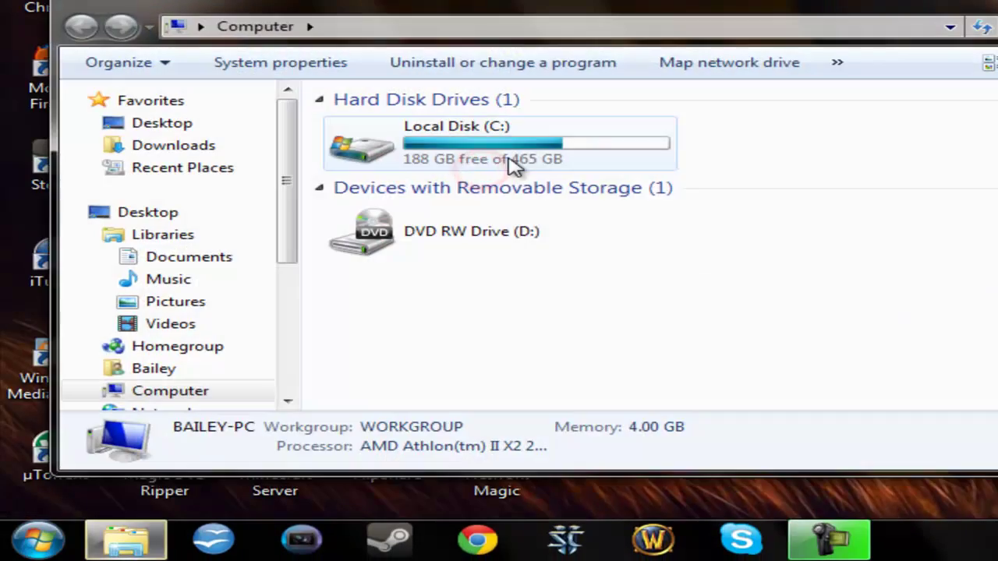
double_click(359, 142)
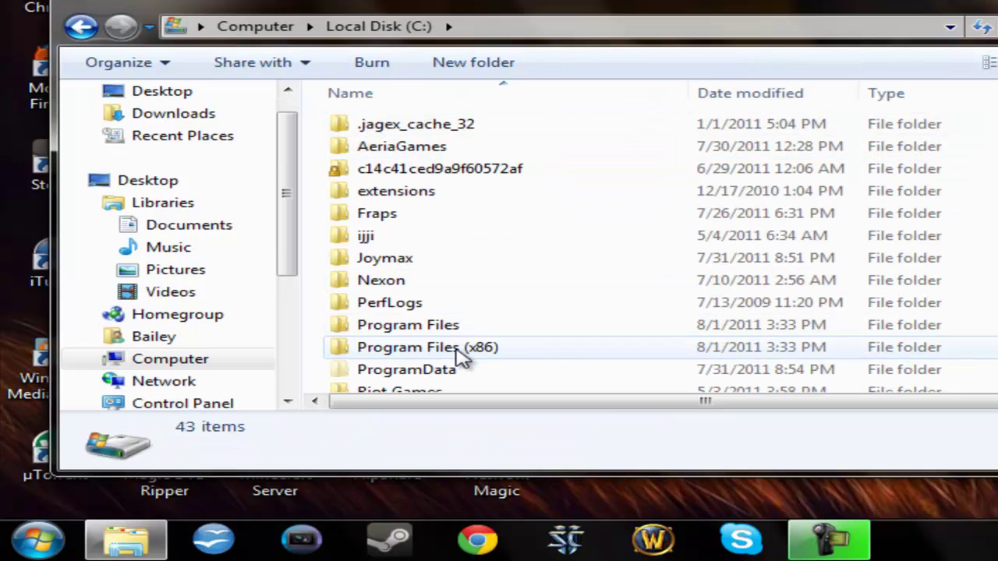
scroll(436, 328, down, 2)
double_click(414, 283)
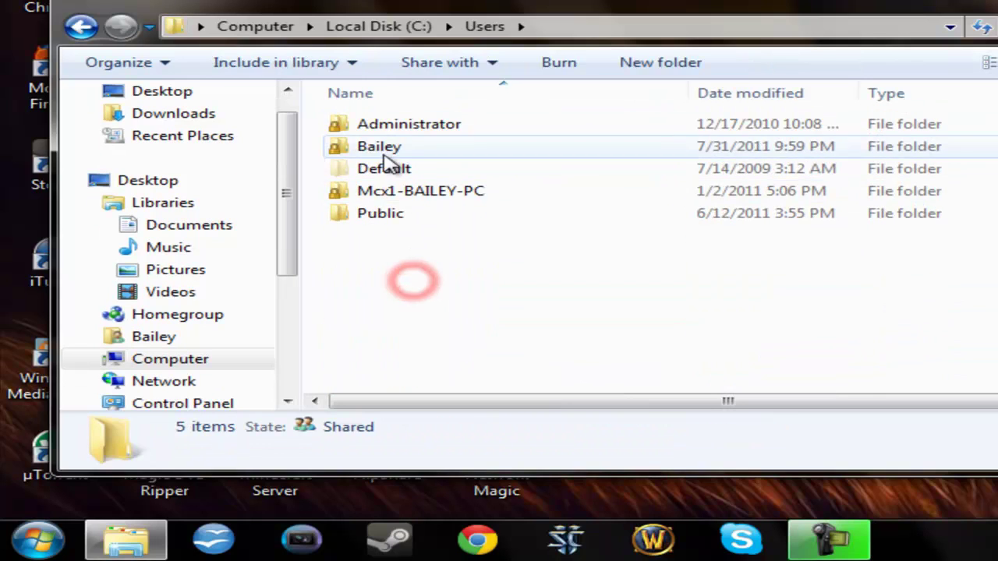
- Open the .minecraft folder inside AppData\Roaming of the user's own profile folder
click(371, 148)
double_click(370, 148)
double_click(408, 191)
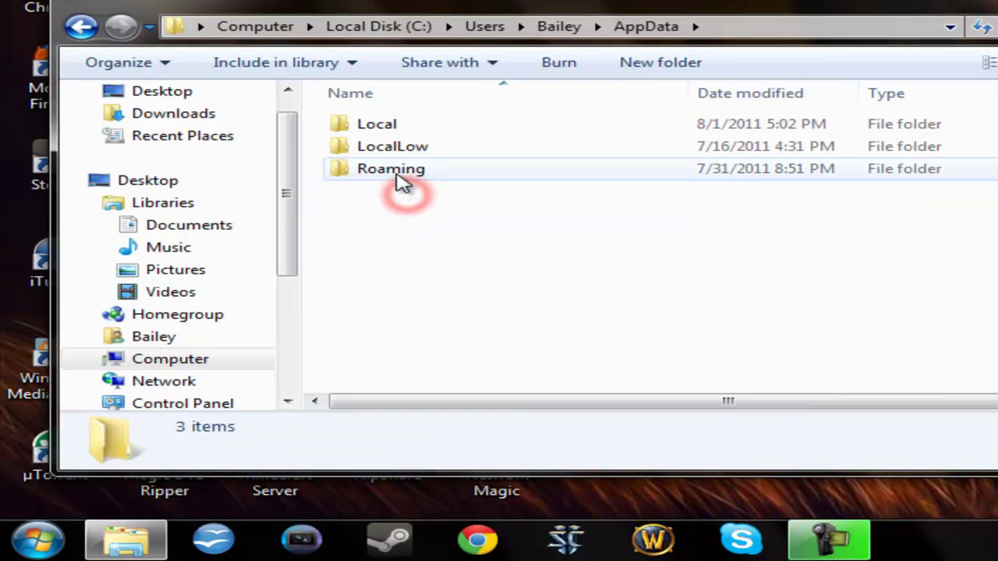
click(393, 172)
double_click(392, 171)
double_click(414, 147)
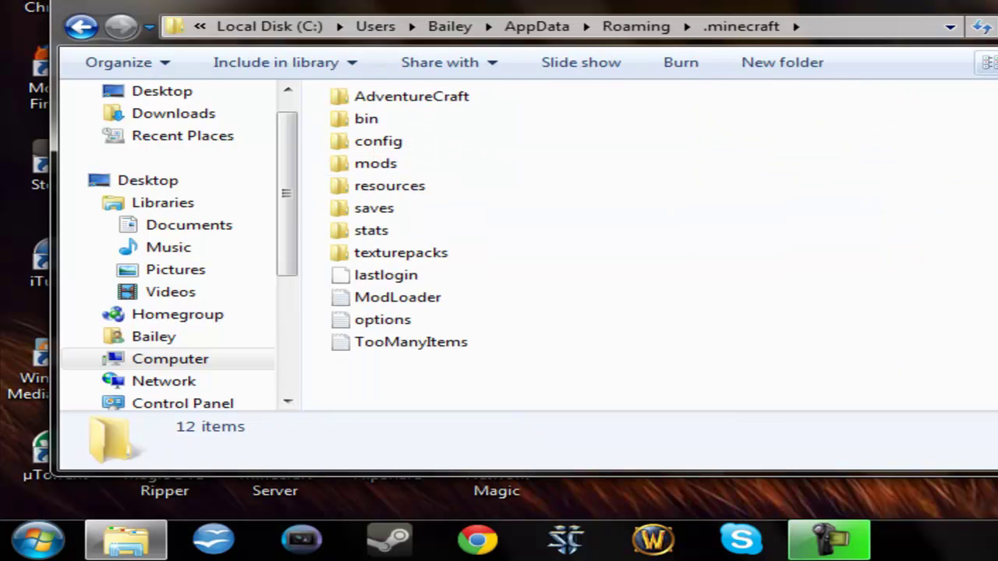
- Open the minecraft jar file from the bin folder with WinRAR archiver
mouse_move(387, 126)
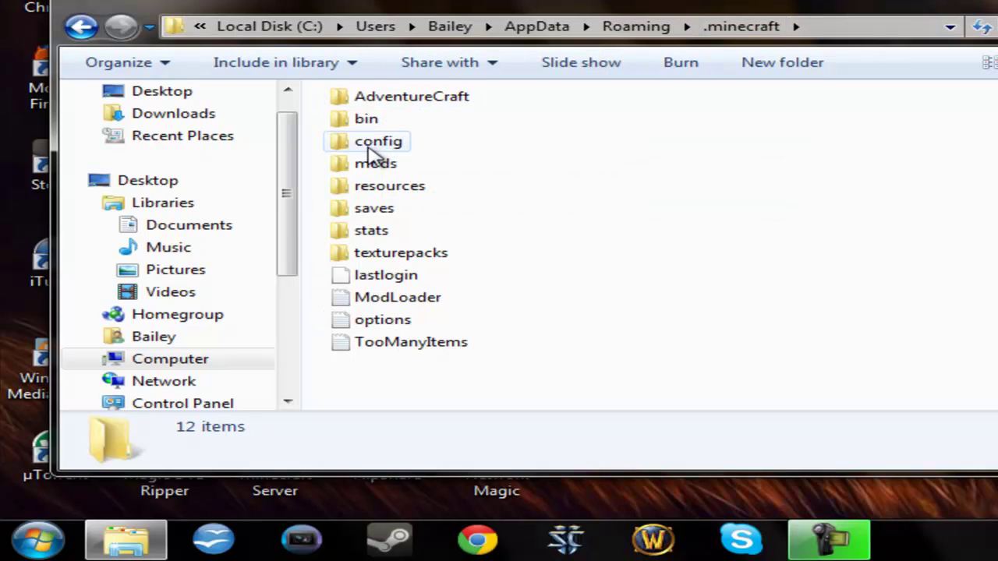
double_click(364, 125)
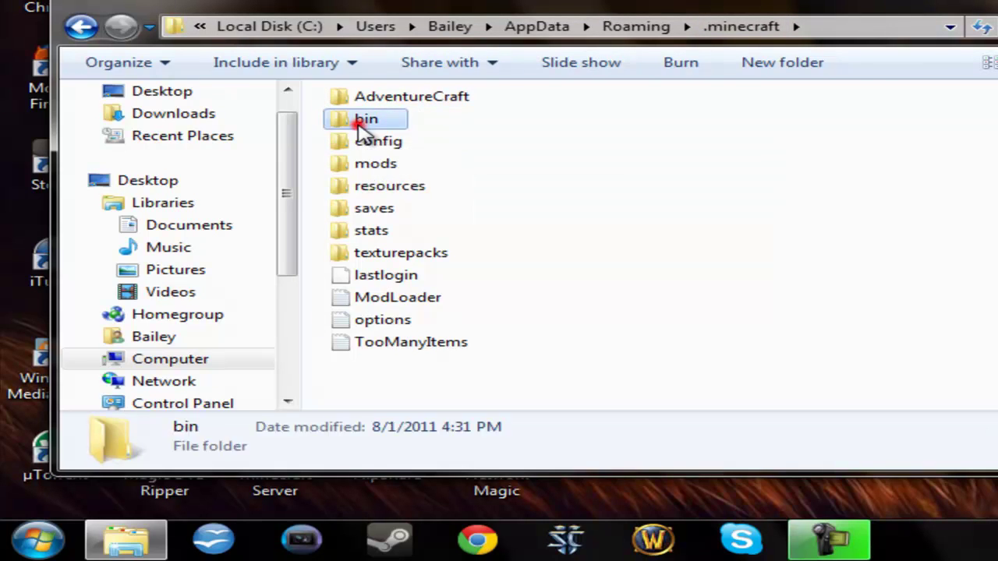
right_click(386, 240)
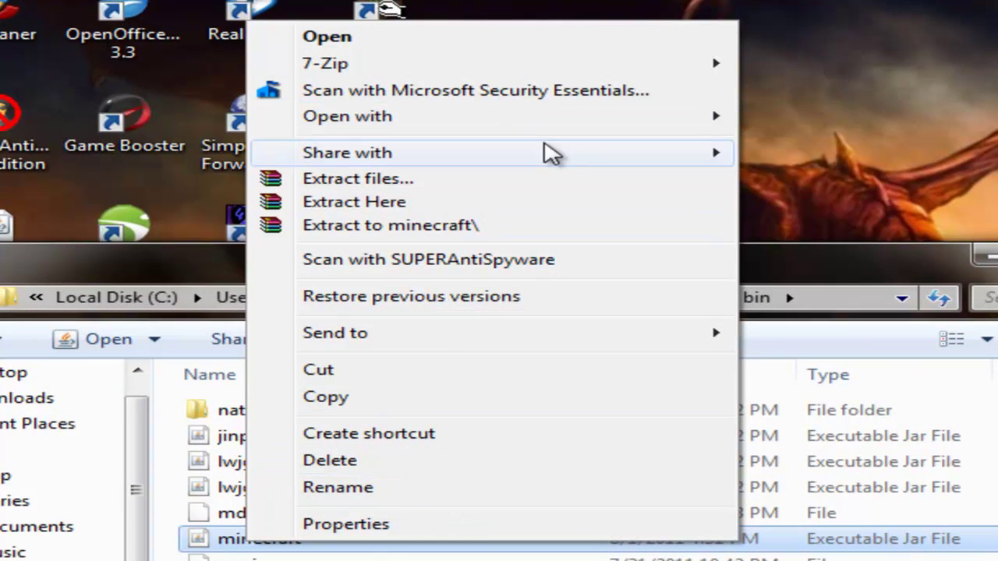
mouse_move(590, 127)
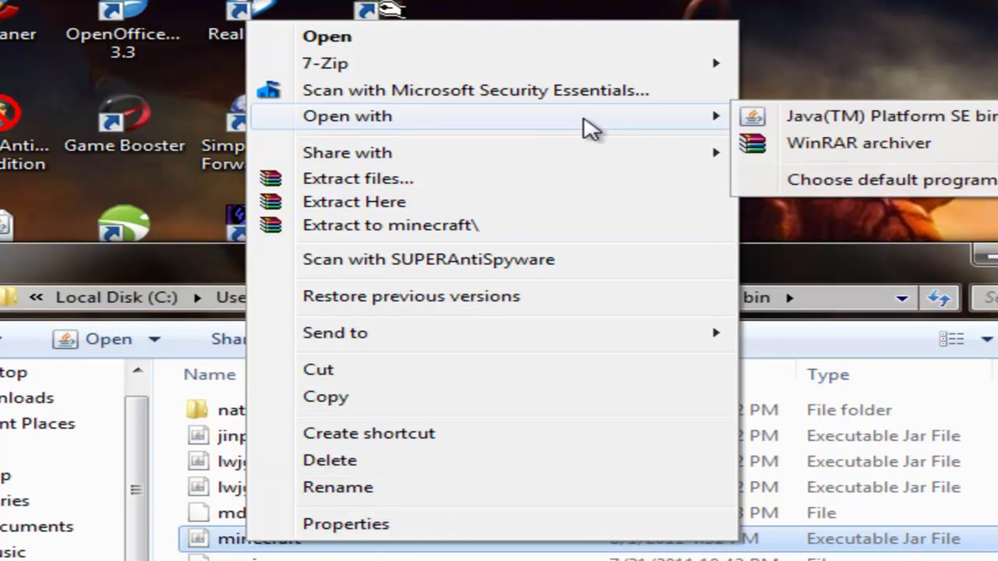
click(885, 160)
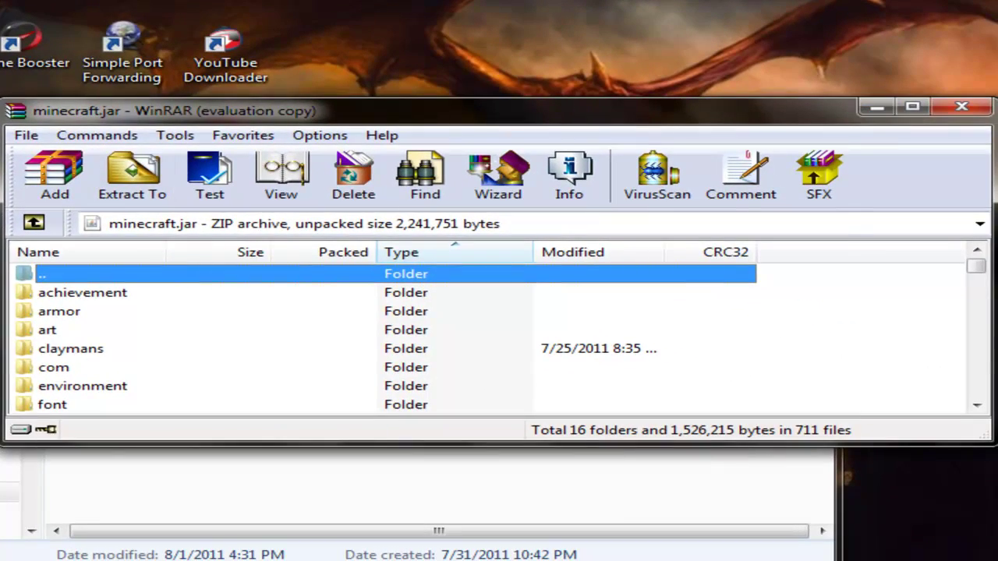
- Put away the bin folder window and move the minecraft.jar archive window below the mod archives on the desktop
key(alt+Tab)
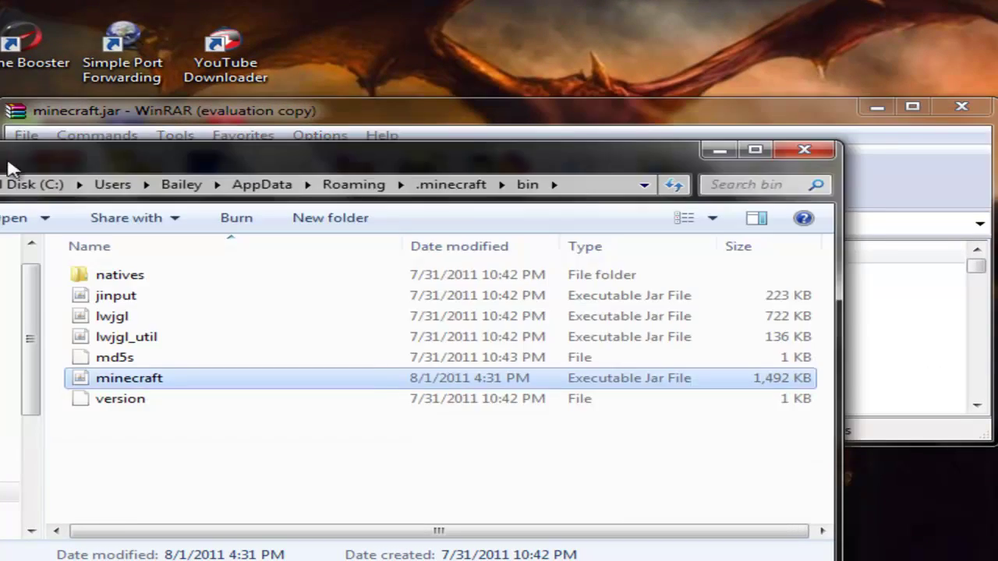
click(670, 196)
key(alt+Tab)
click(717, 151)
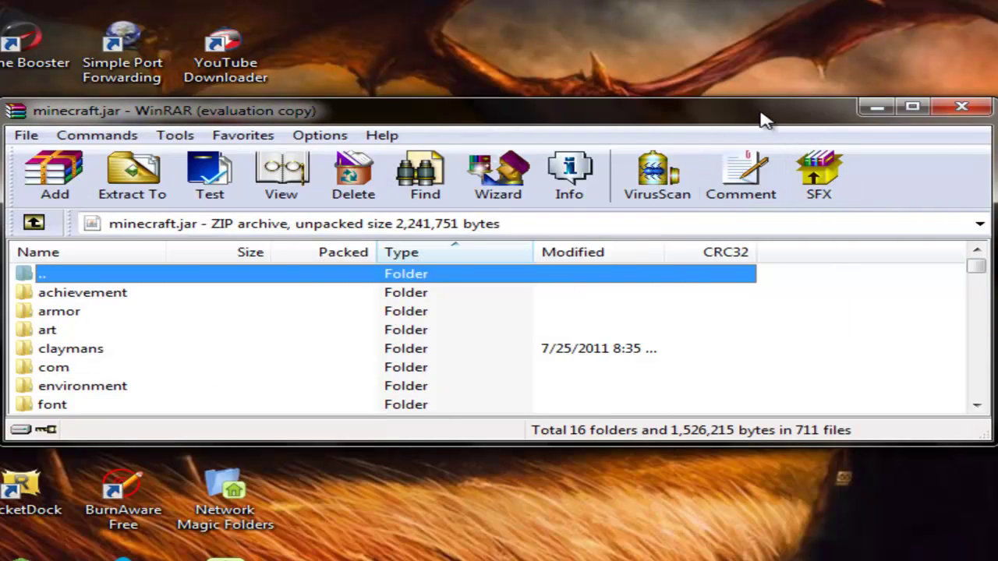
drag(764, 118, 746, 390)
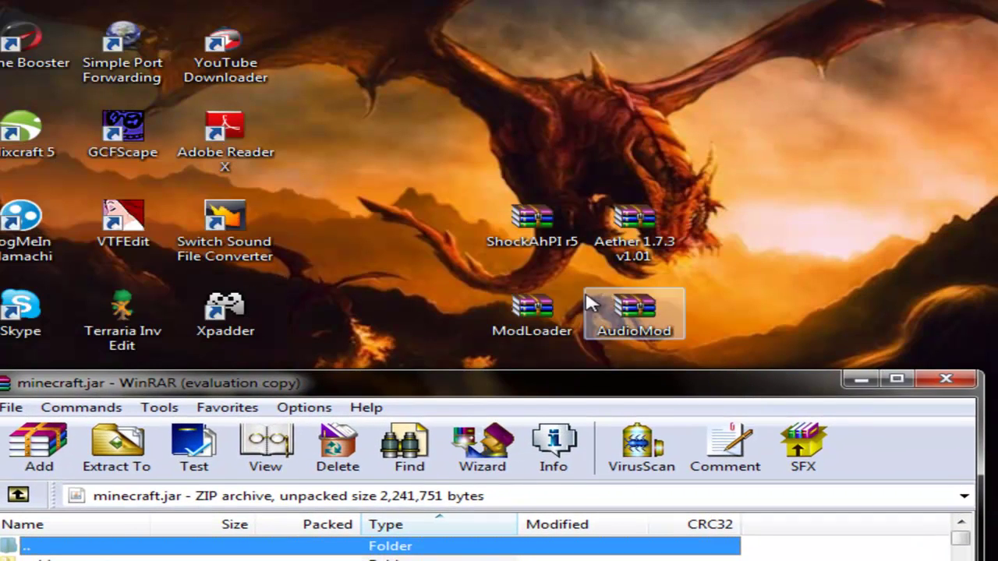
- Open ModLoader.zip, dismiss the license reminder, and select all of its class files beside the minecraft.jar window
double_click(563, 316)
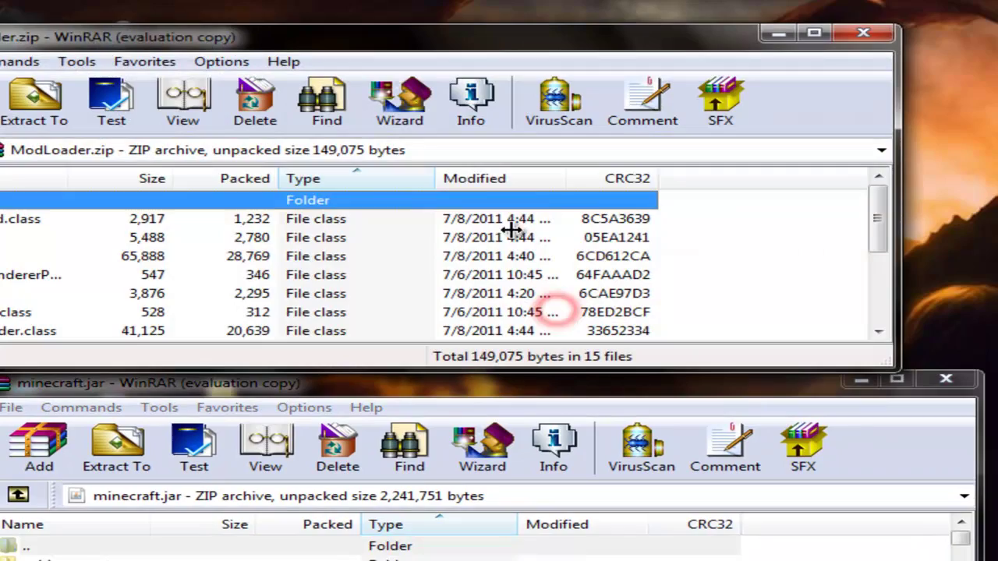
drag(724, 225, 381, 426)
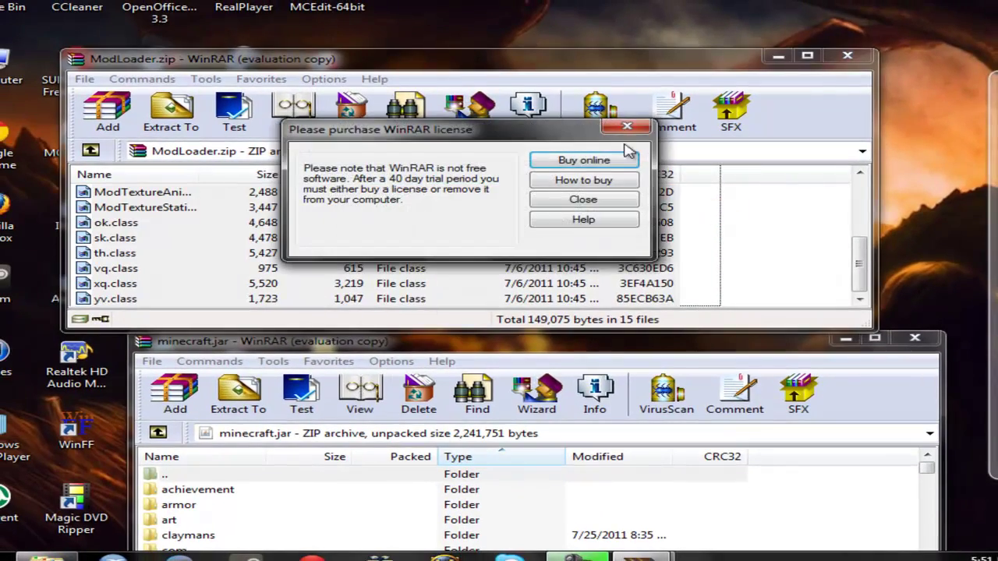
click(624, 127)
drag(607, 462, 608, 463)
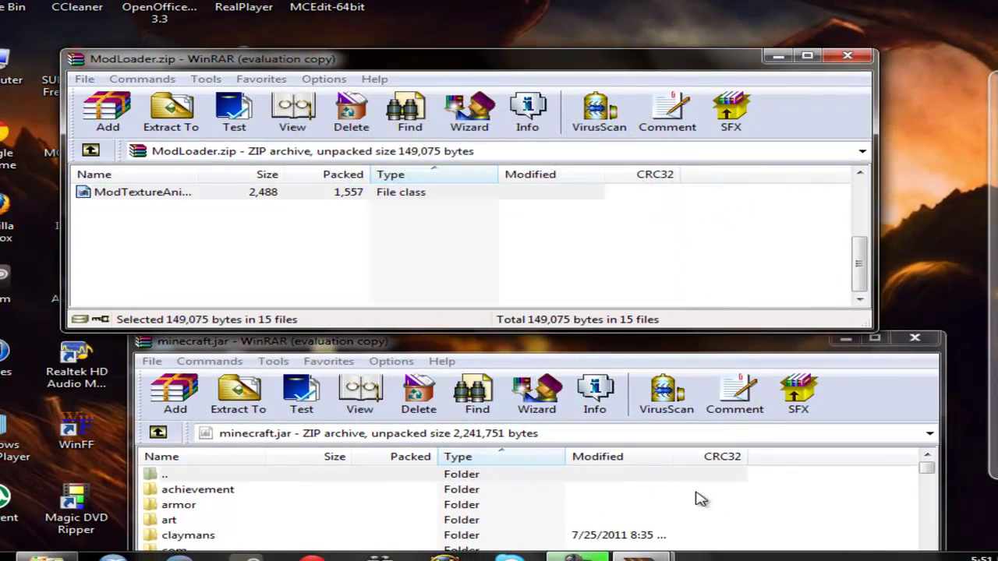
click(535, 545)
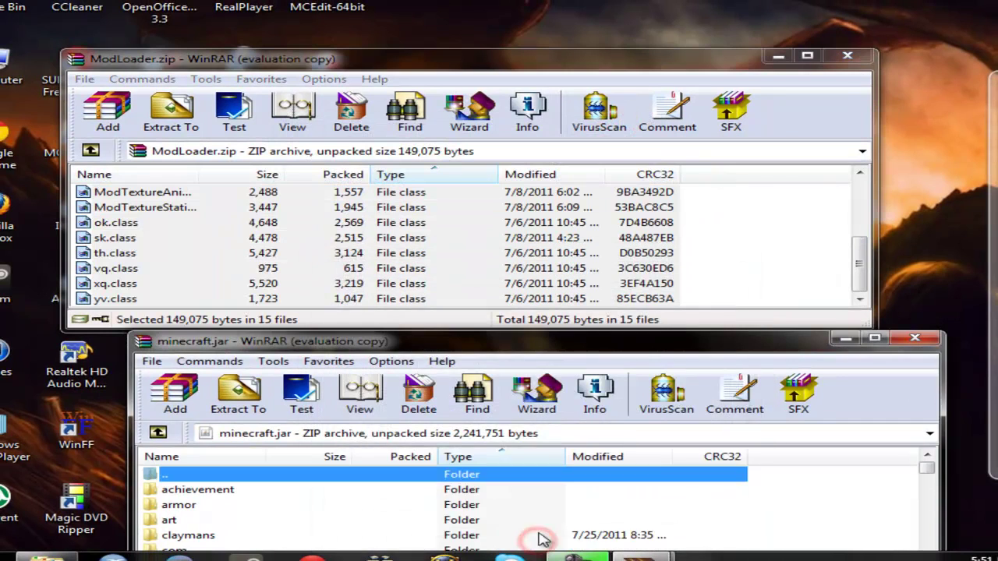
- Move the minecraft.jar window clear of the ModLoader.zip window and close ModLoader.zip
drag(669, 339, 654, 144)
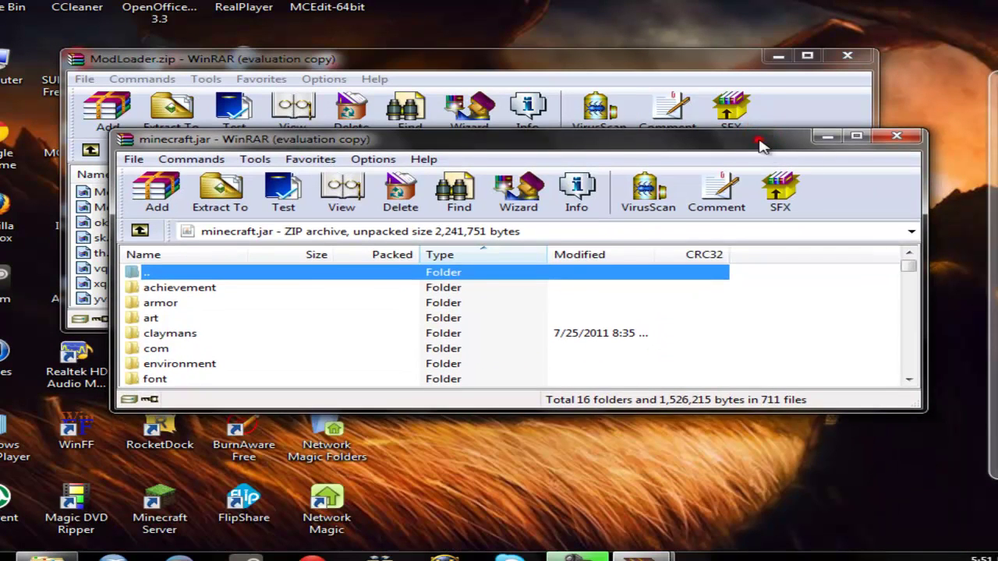
drag(760, 144, 849, 243)
click(848, 56)
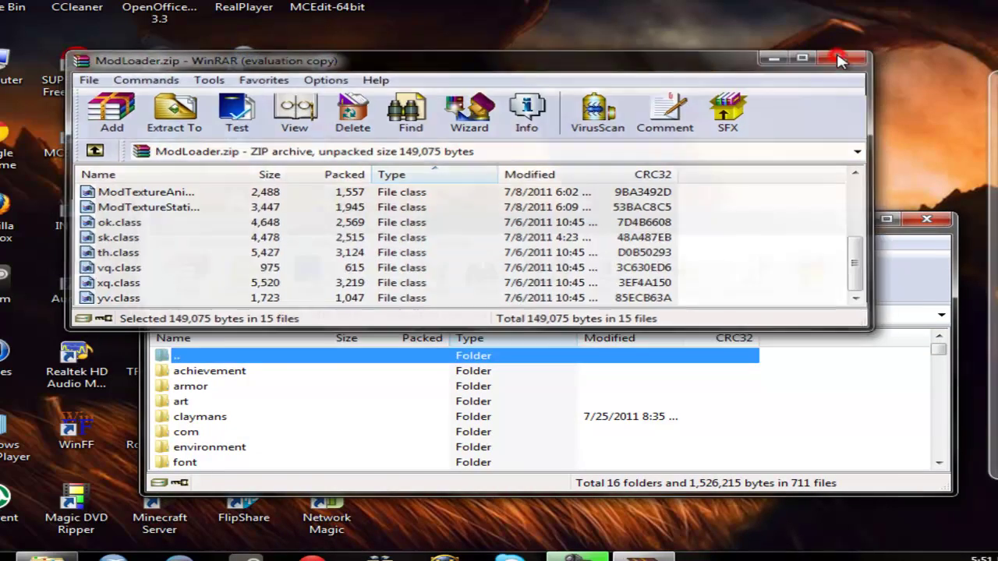
- Move the minecraft.jar window below the mod archives, open AudioMod.zip, and dismiss the license reminder
drag(811, 228, 788, 394)
double_click(666, 282)
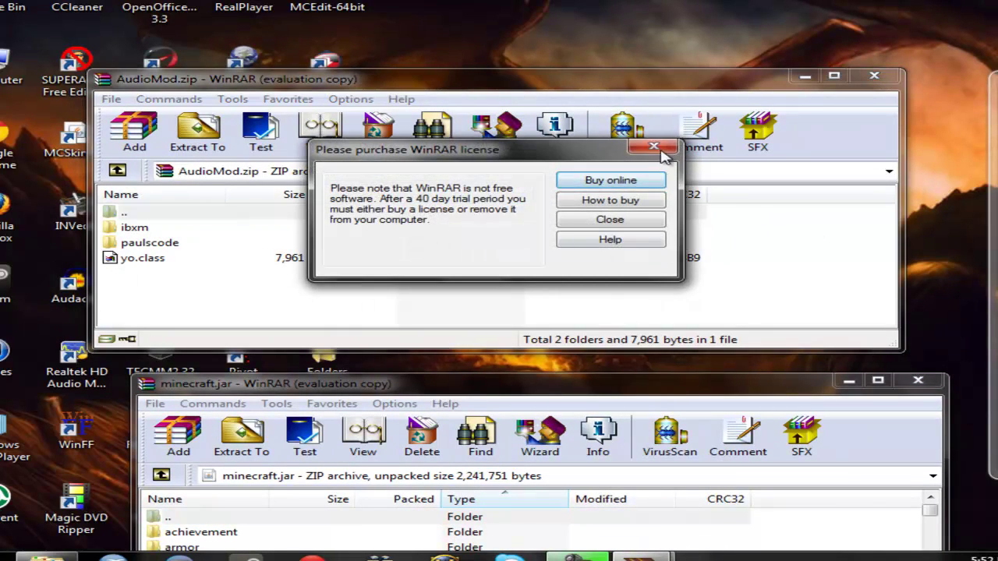
click(654, 148)
- Add the ibxm and paulscode folders and yo.class from AudioMod.zip to minecraft.jar, and close AudioMod.zip
drag(739, 236, 551, 290)
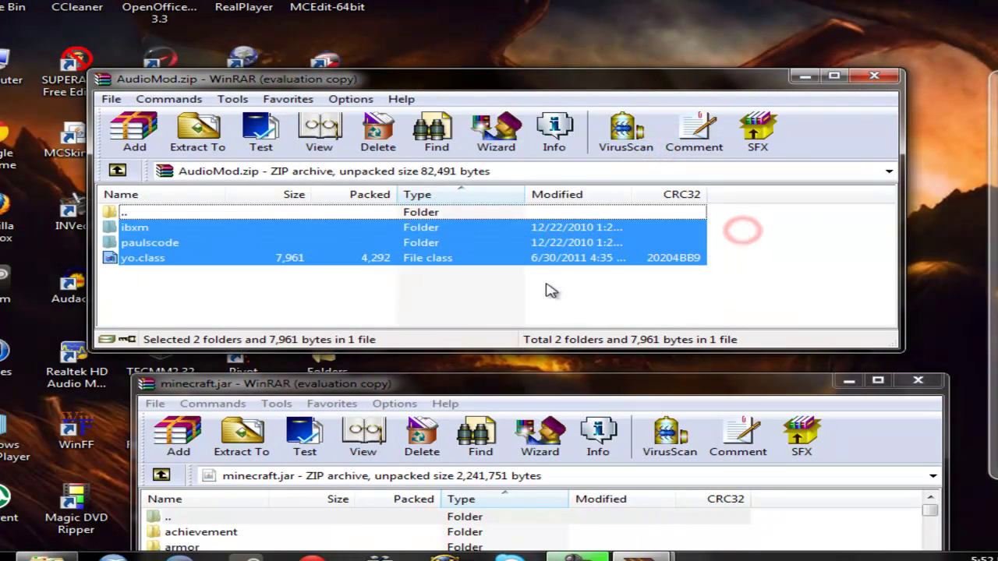
drag(511, 227, 612, 536)
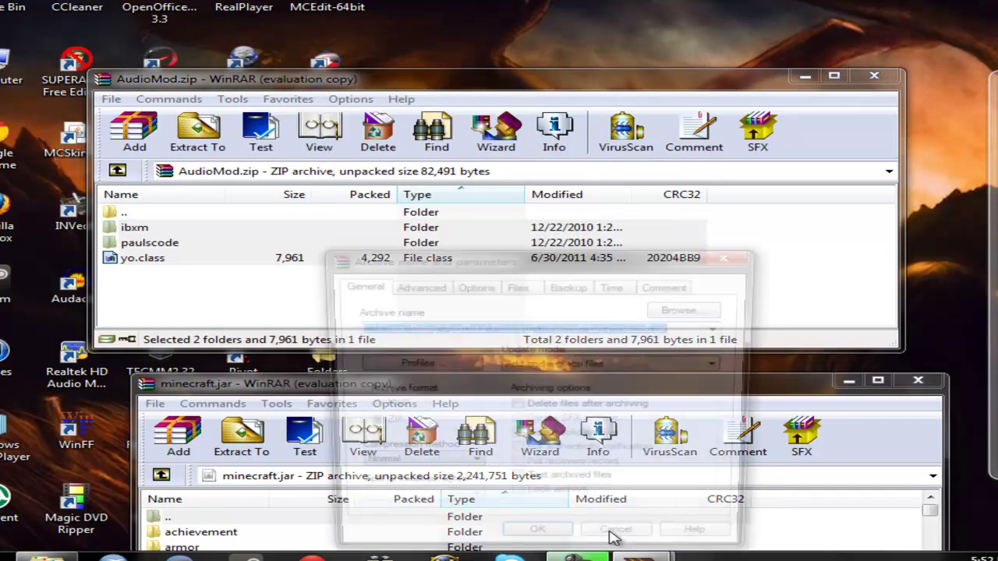
click(536, 546)
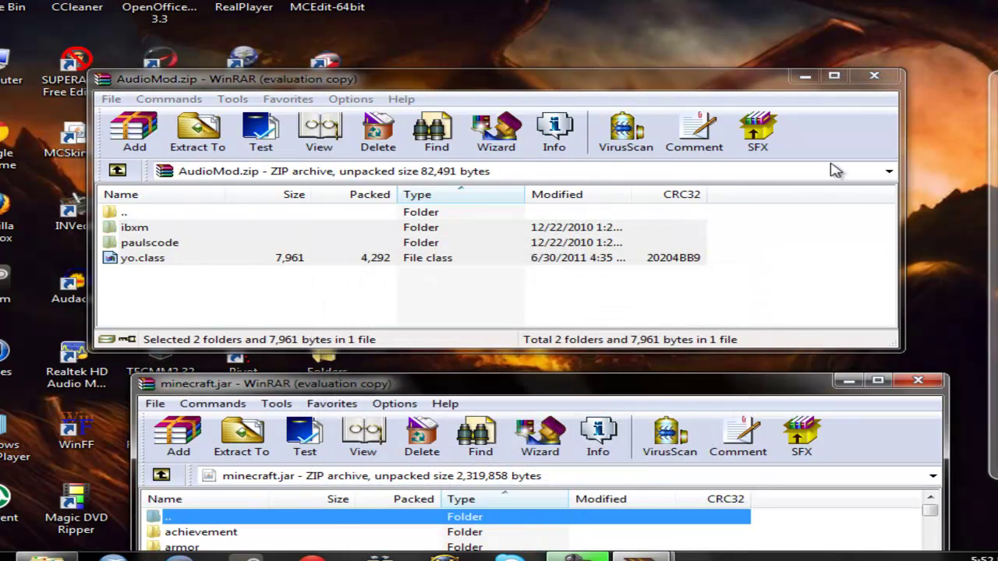
click(893, 79)
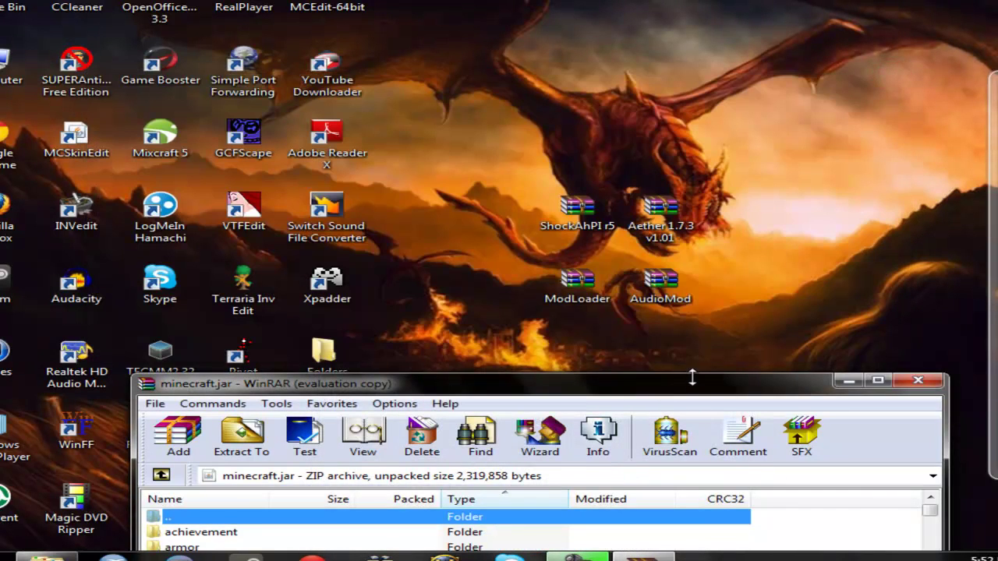
- Reposition the minecraft.jar window, open ShockAhPI r5.zip without the license reminder, and enter its bin folder
drag(693, 377, 657, 345)
double_click(592, 215)
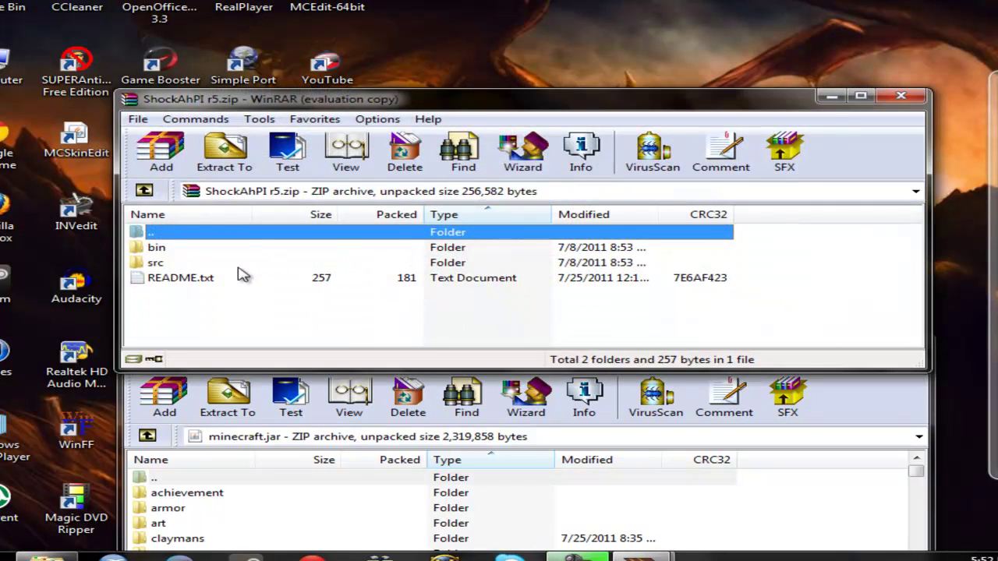
click(680, 168)
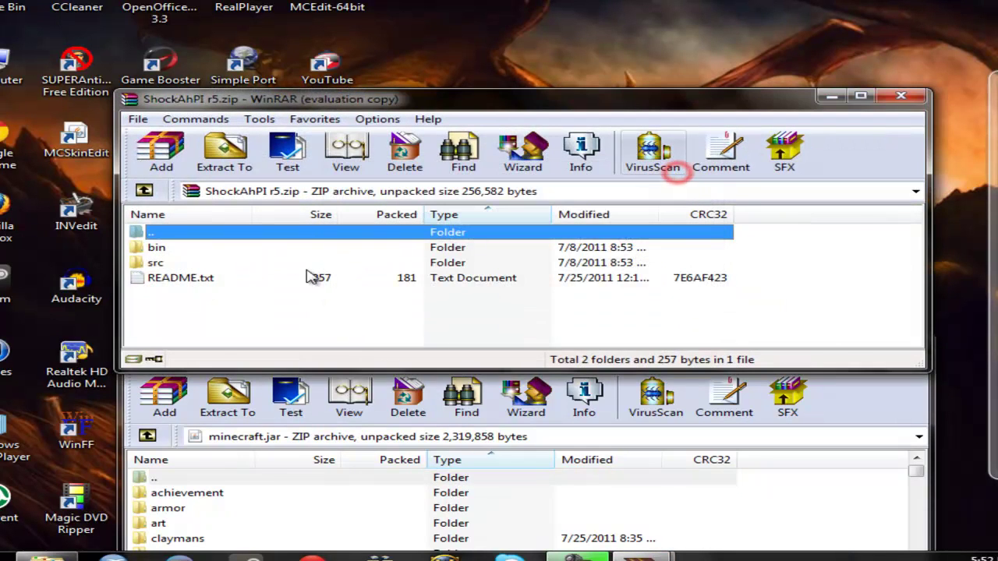
double_click(140, 248)
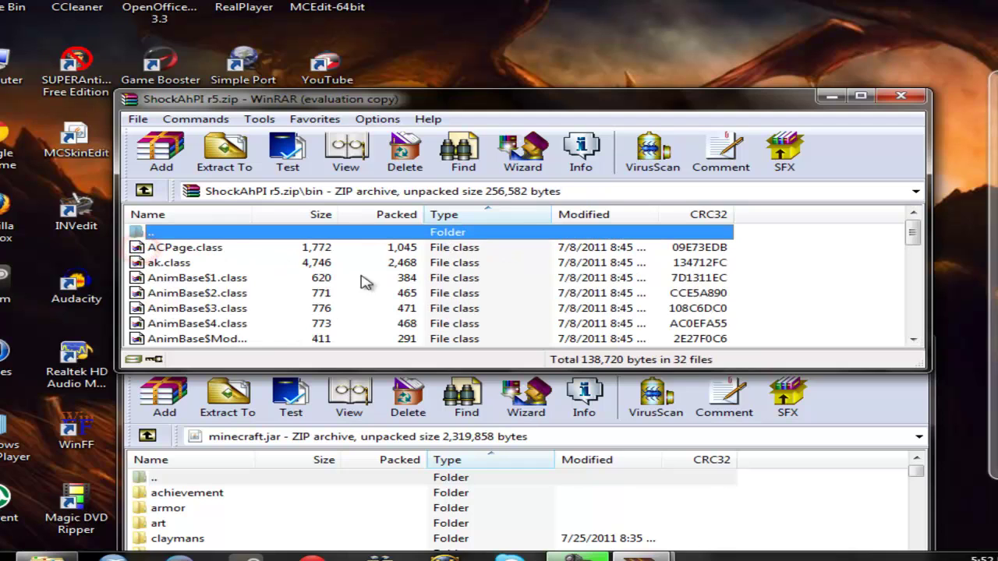
- Add all class files from the ShockAhPI bin folder to minecraft.jar with the default archive parameters
drag(787, 241, 784, 258)
key(shift+End)
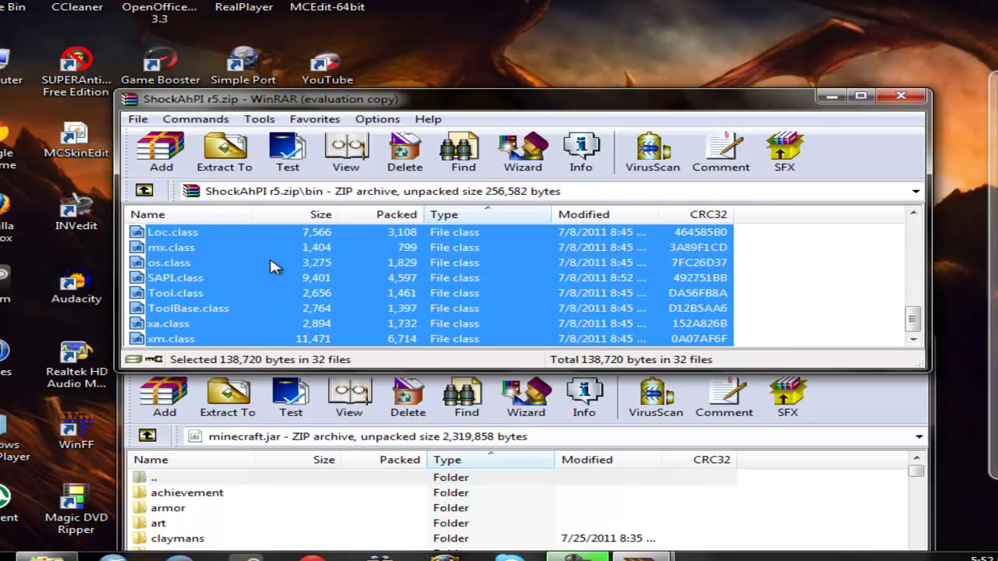
drag(345, 538, 346, 540)
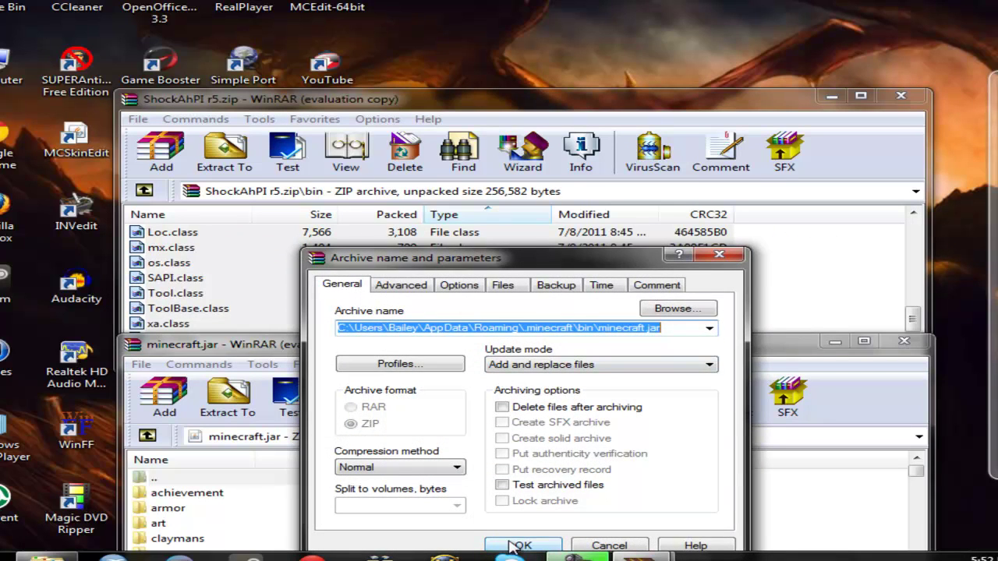
click(520, 546)
click(550, 105)
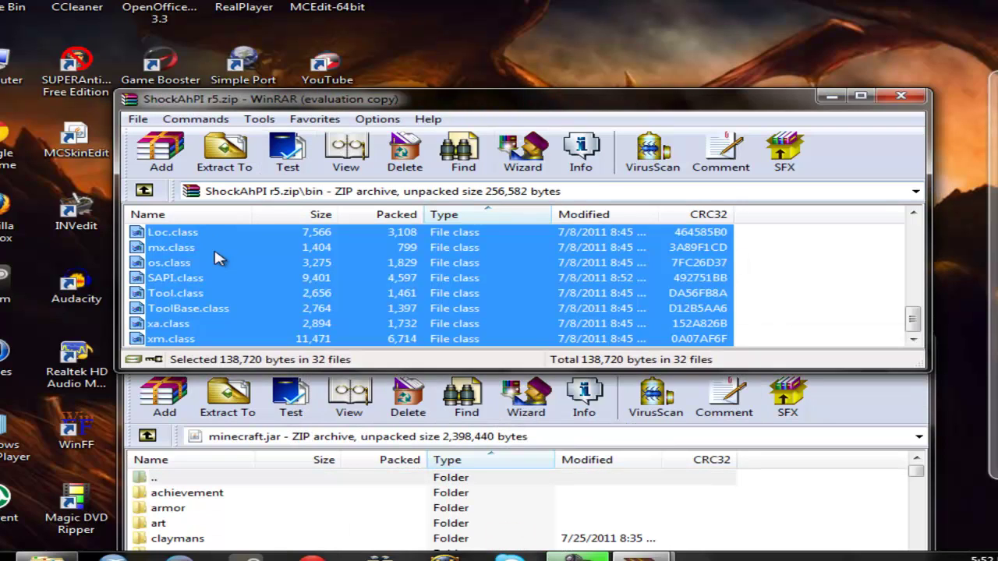
- Add all java files from the ShockAhPI src folder to minecraft.jar, and close the ShockAhPI archive
scroll(267, 278, up, 8)
double_click(282, 233)
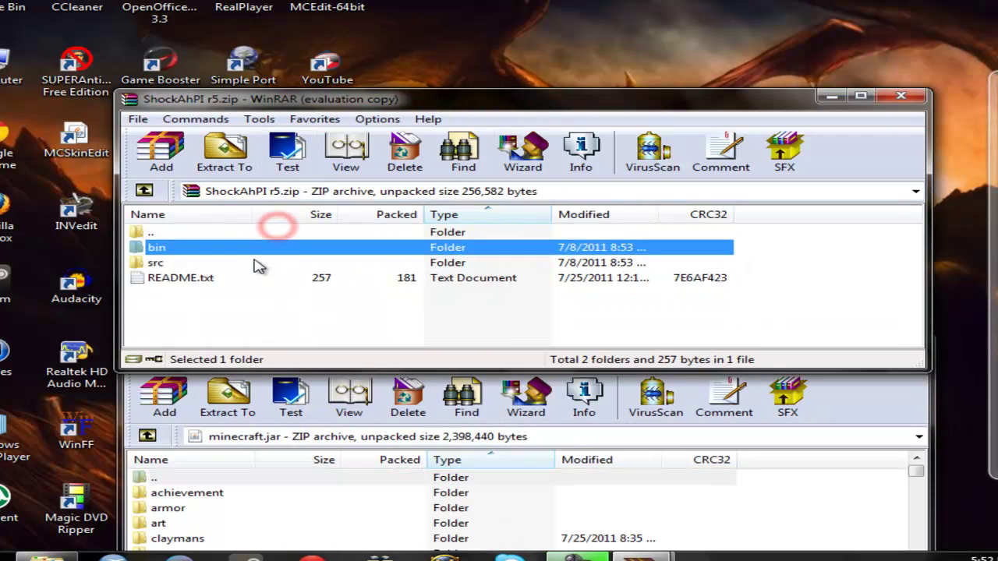
double_click(246, 263)
scroll(494, 252, down, 7)
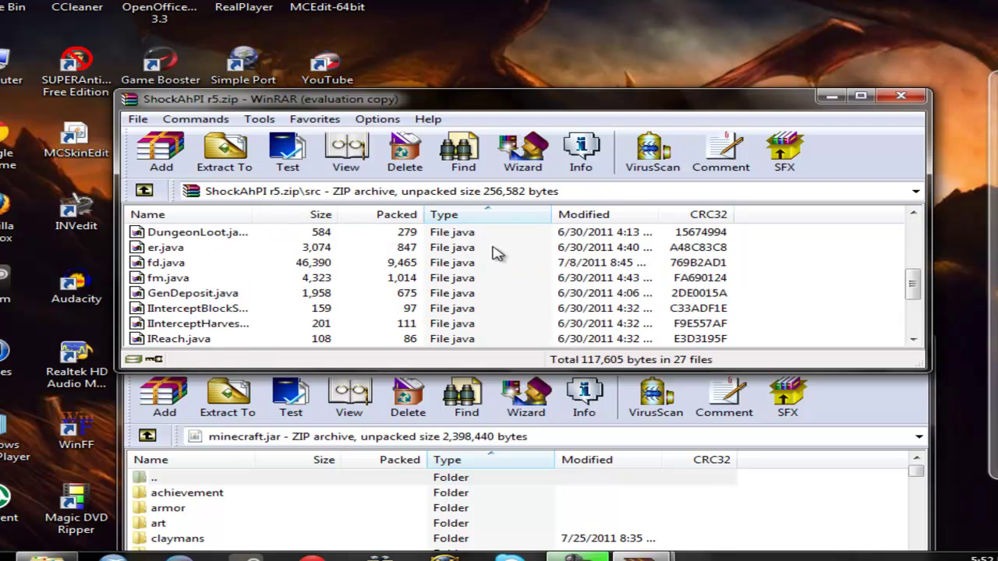
scroll(806, 302, up, 7)
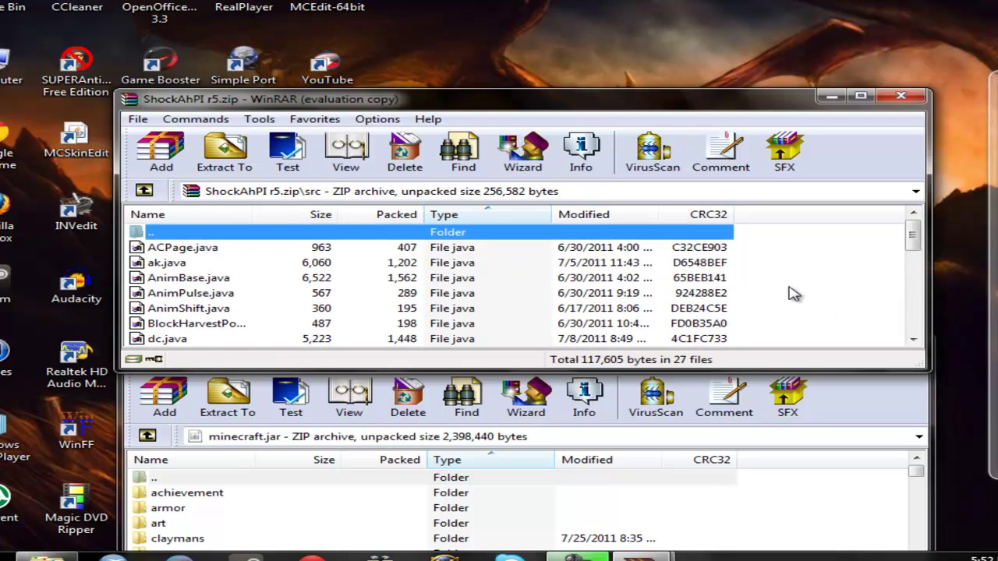
drag(777, 264, 562, 484)
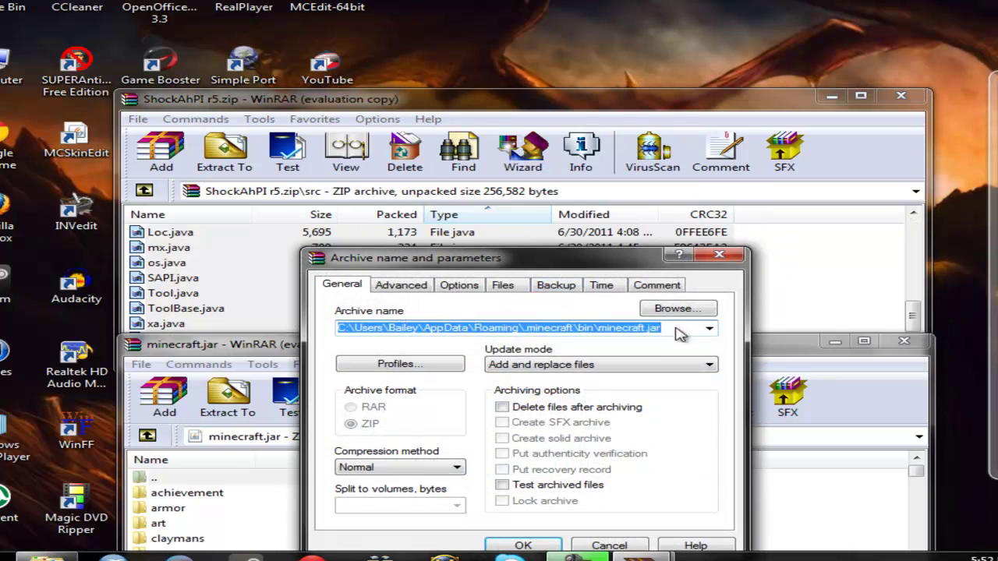
click(556, 545)
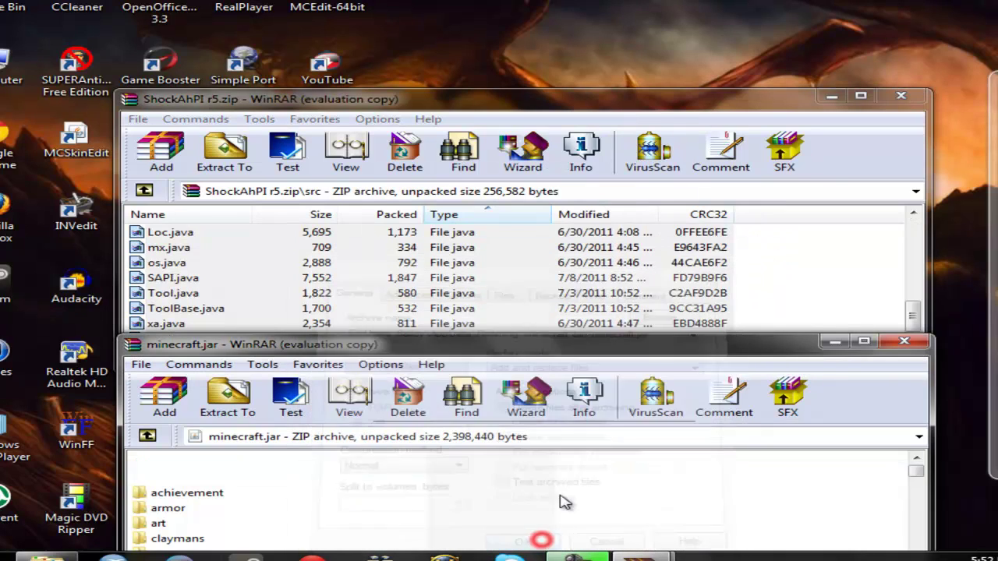
click(900, 99)
- Move the minecraft.jar window up, open the Aether 1.7.3 v1.01 archive past the license reminder, and enter its Jar folder
drag(724, 341, 675, 222)
double_click(668, 210)
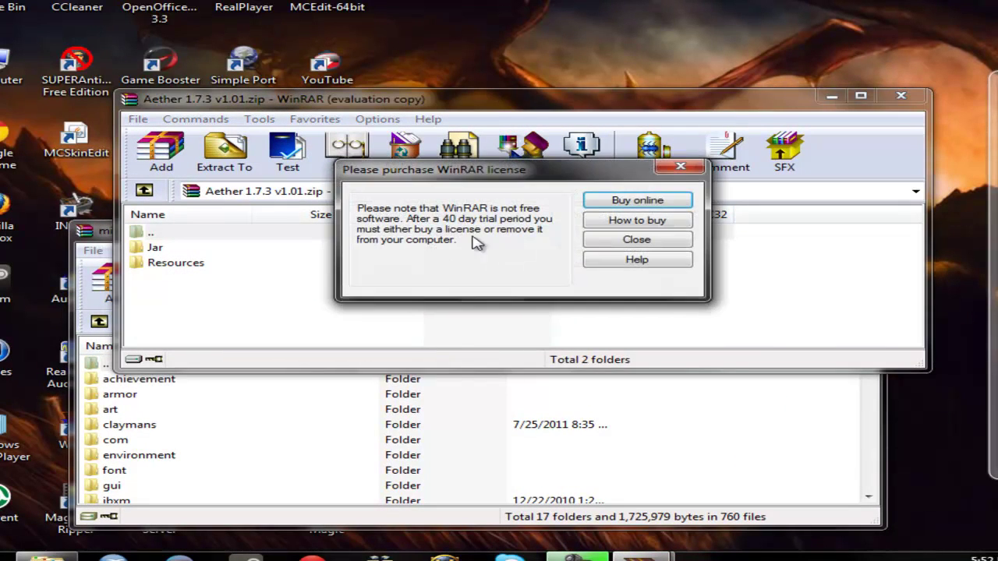
click(685, 166)
double_click(504, 247)
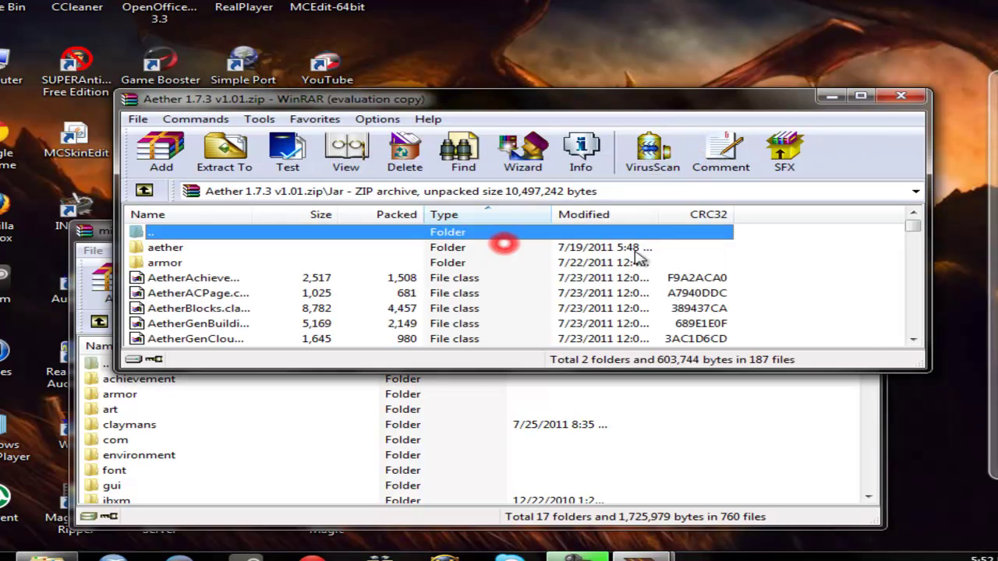
- Add all folders and class files from the Aether Jar folder to minecraft.jar with the default archive parameters
key(ctrl+a)
scroll(763, 249, down, 20)
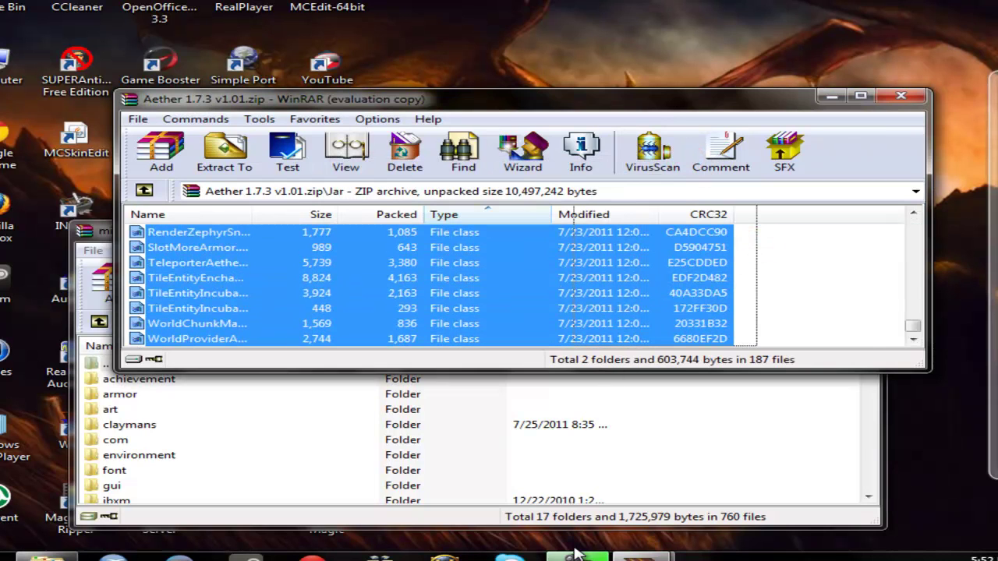
drag(604, 466, 604, 466)
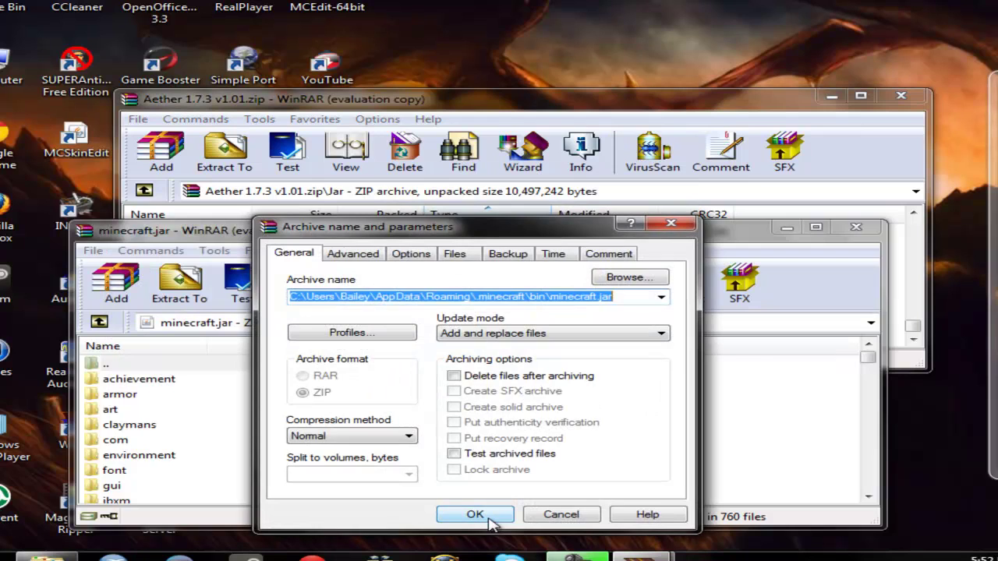
click(489, 521)
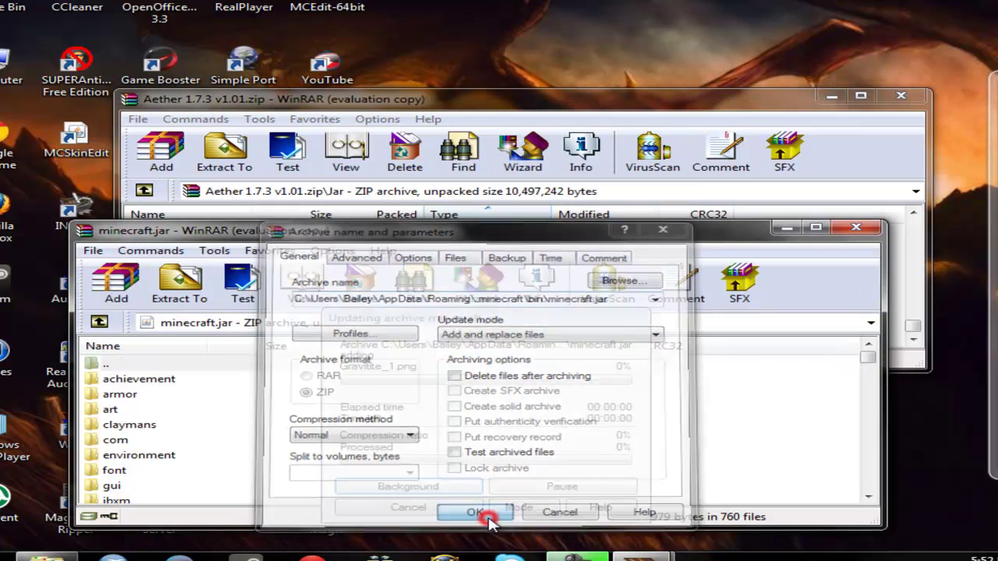
click(782, 106)
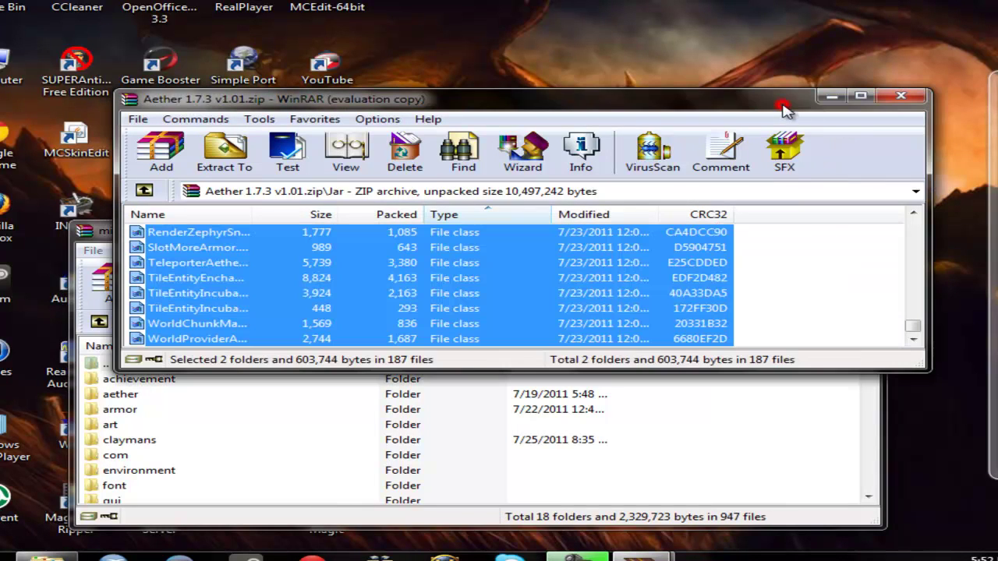
- Select the Resources folder at the root of the Aether archive, and close the minecraft.jar window
drag(909, 326, 912, 224)
double_click(521, 233)
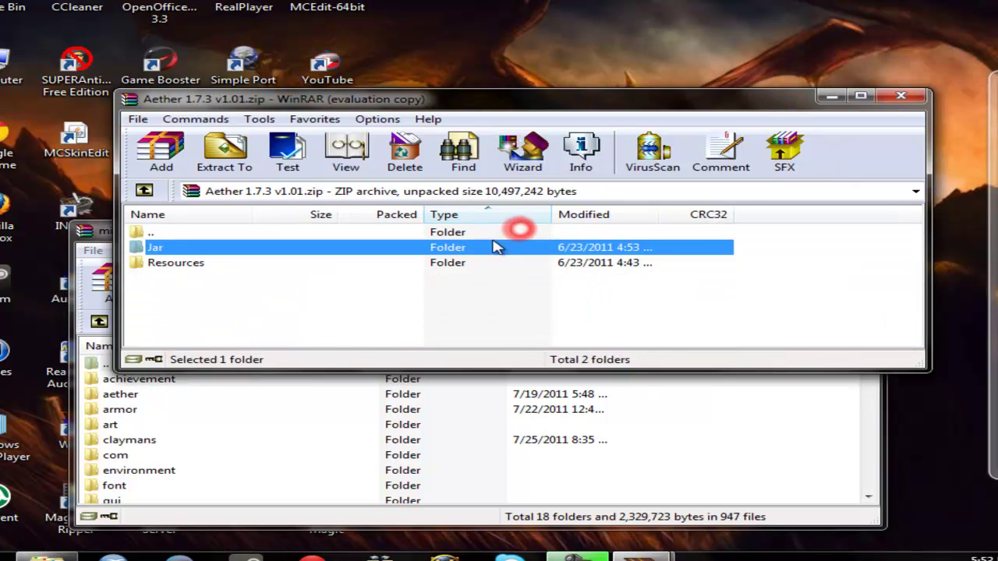
click(180, 265)
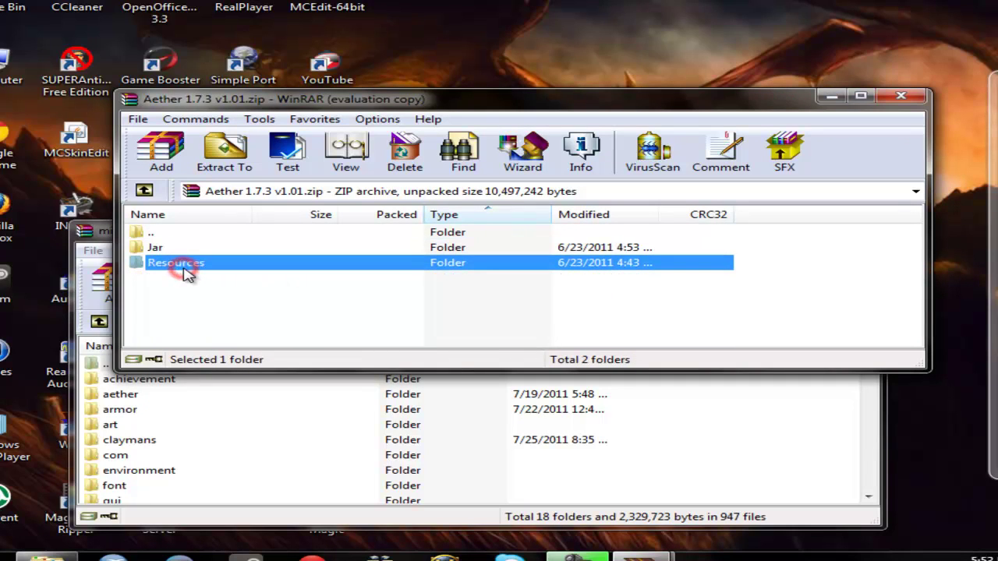
click(110, 229)
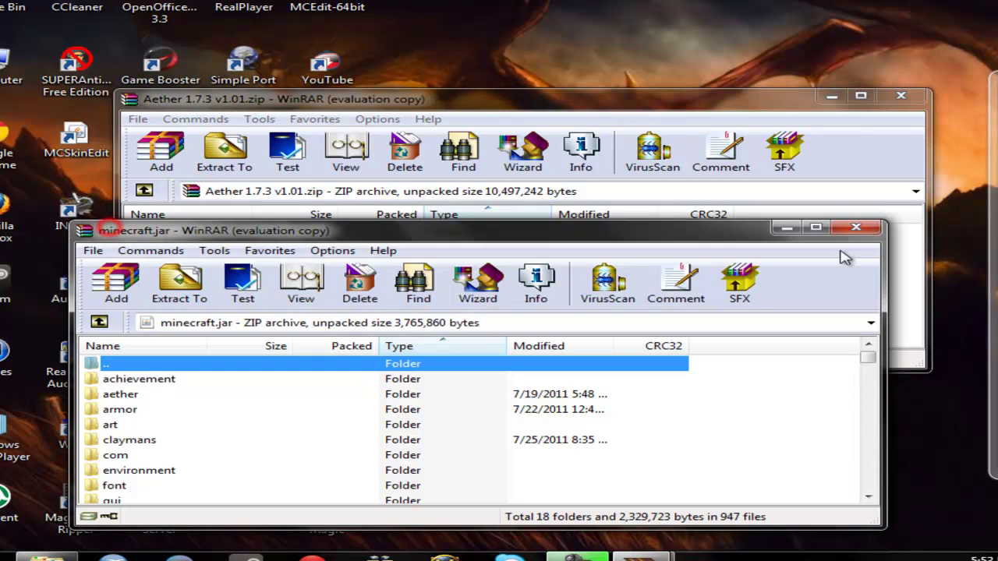
click(878, 229)
- Copy the Aether archive's Resources folder into the .minecraft folder, merging it with the existing resources folder
click(47, 556)
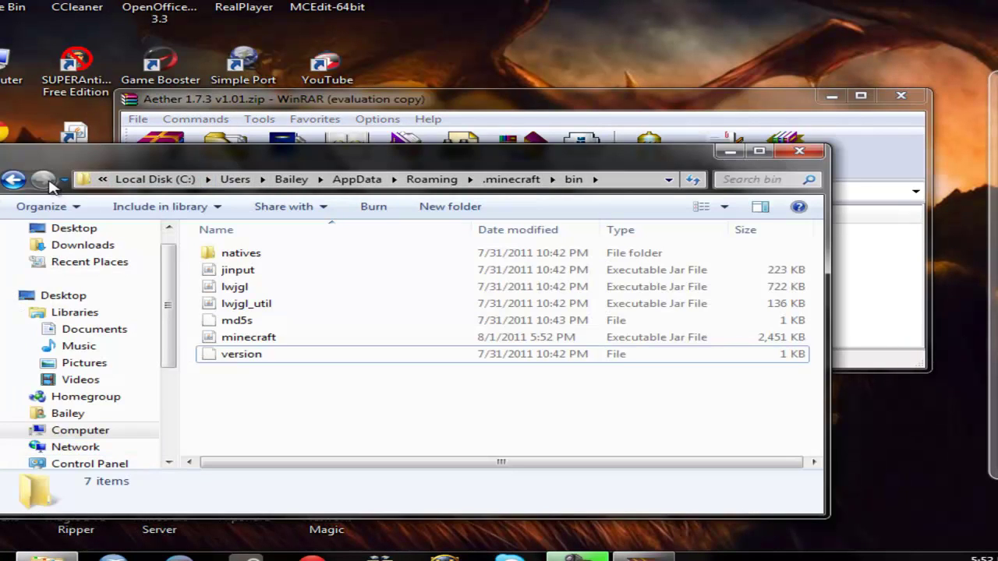
click(14, 180)
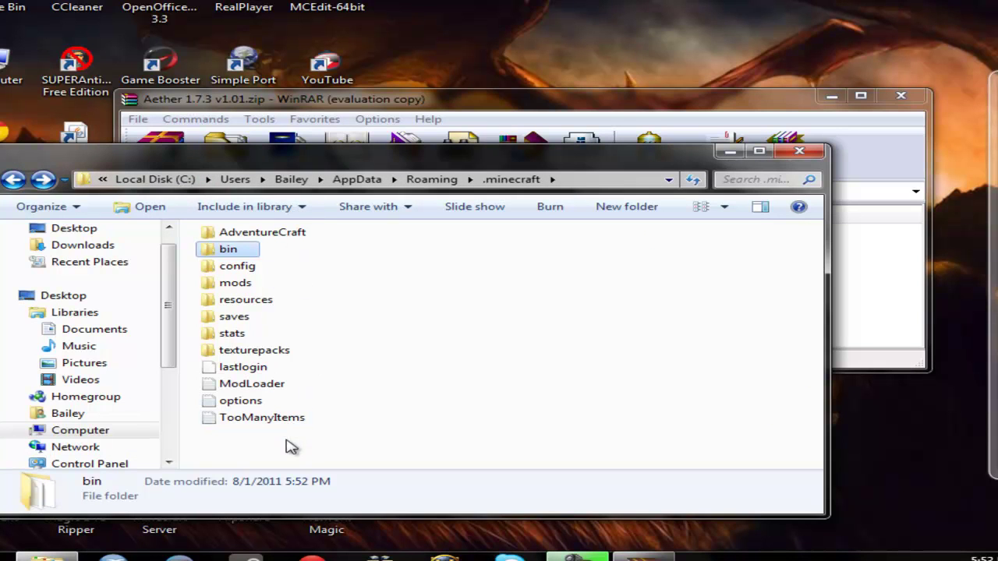
drag(304, 152, 423, 306)
drag(165, 263, 493, 435)
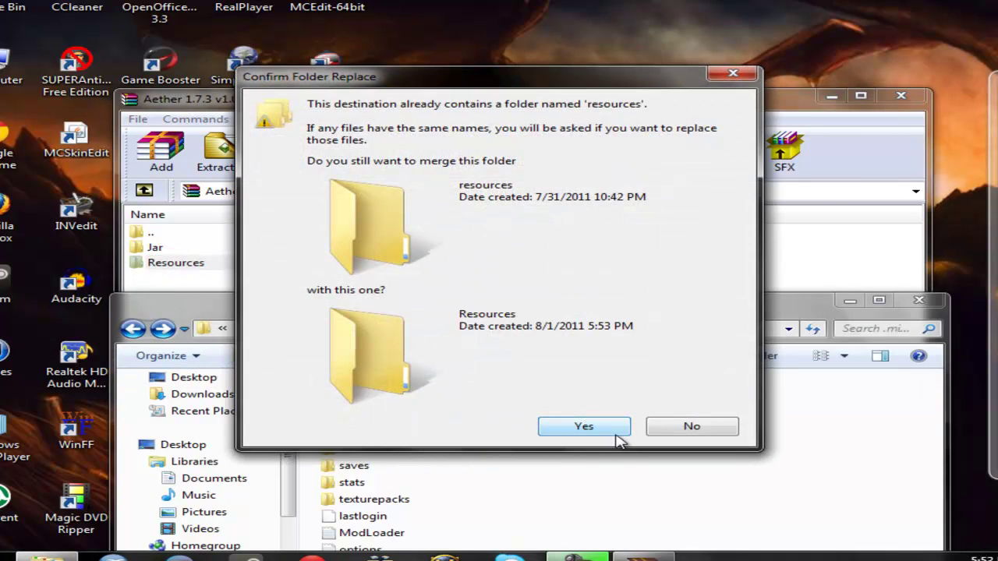
click(600, 431)
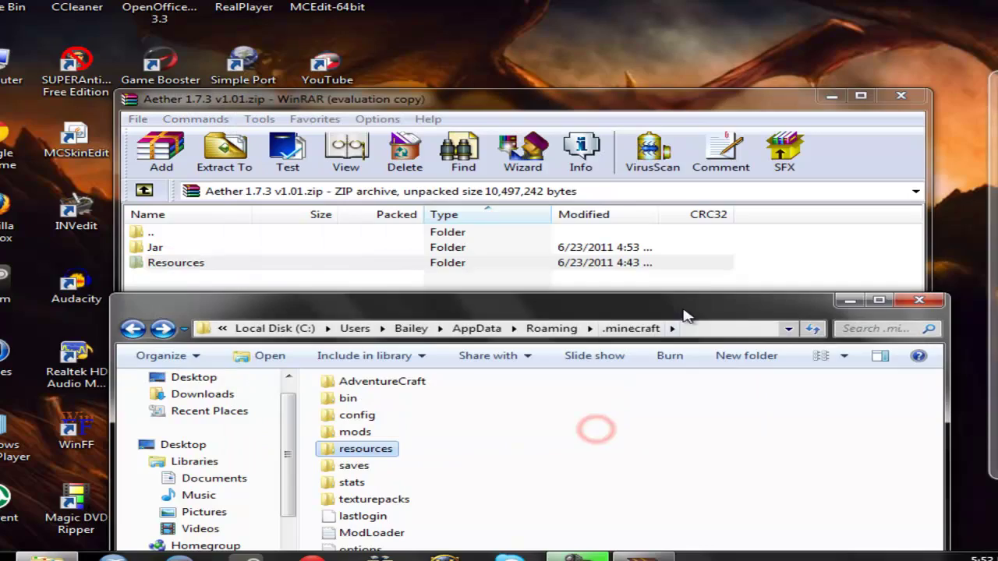
- Close the Aether archive and the .minecraft folder window
drag(683, 315, 669, 186)
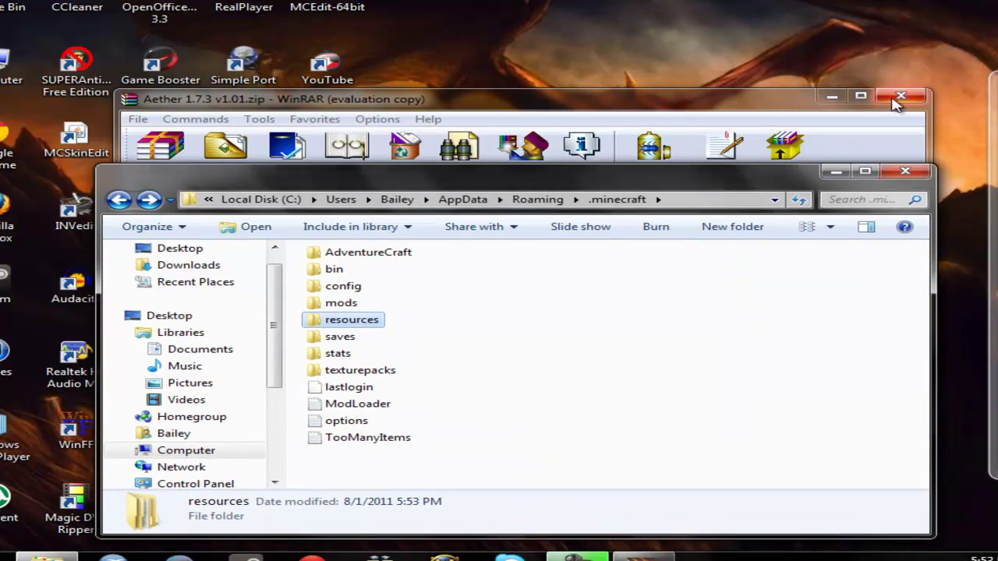
click(900, 96)
click(906, 171)
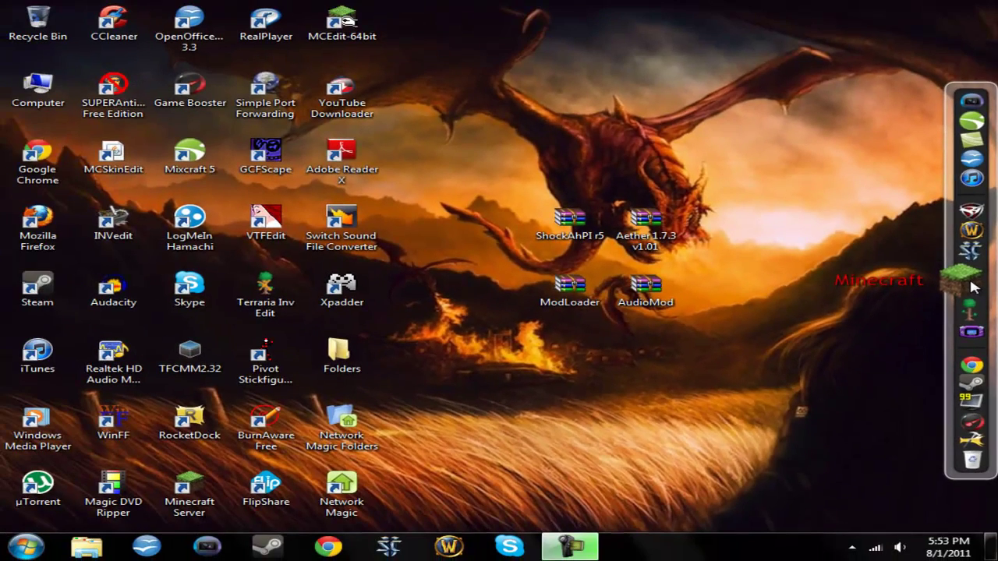
- Launch Minecraft, check the available texture packs, and open the singleplayer world list
click(971, 282)
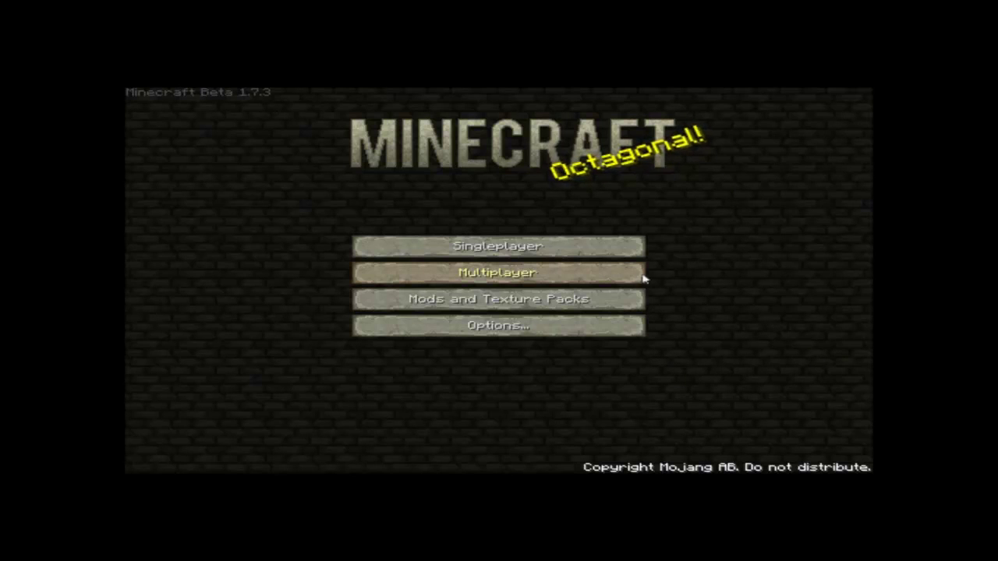
click(615, 304)
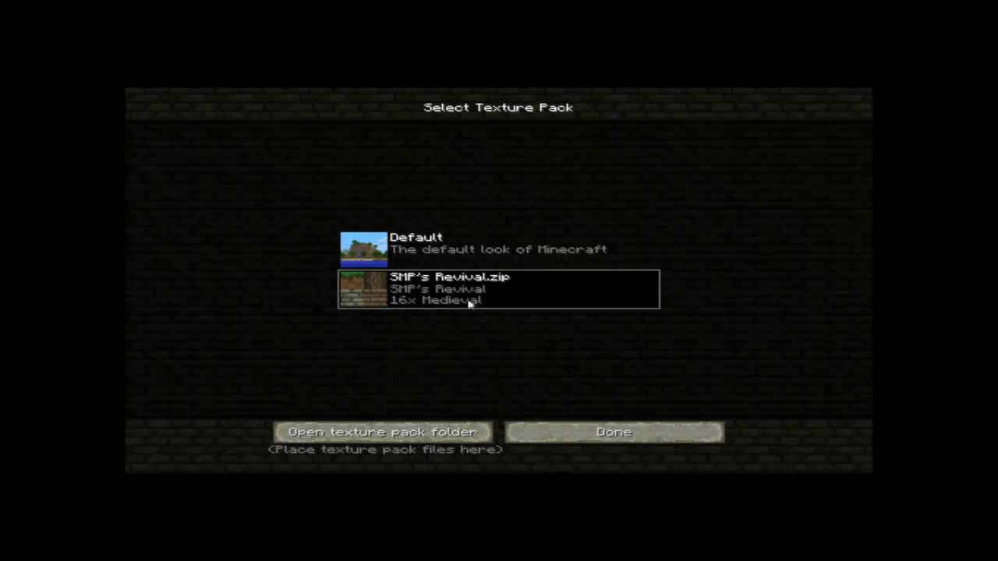
click(576, 441)
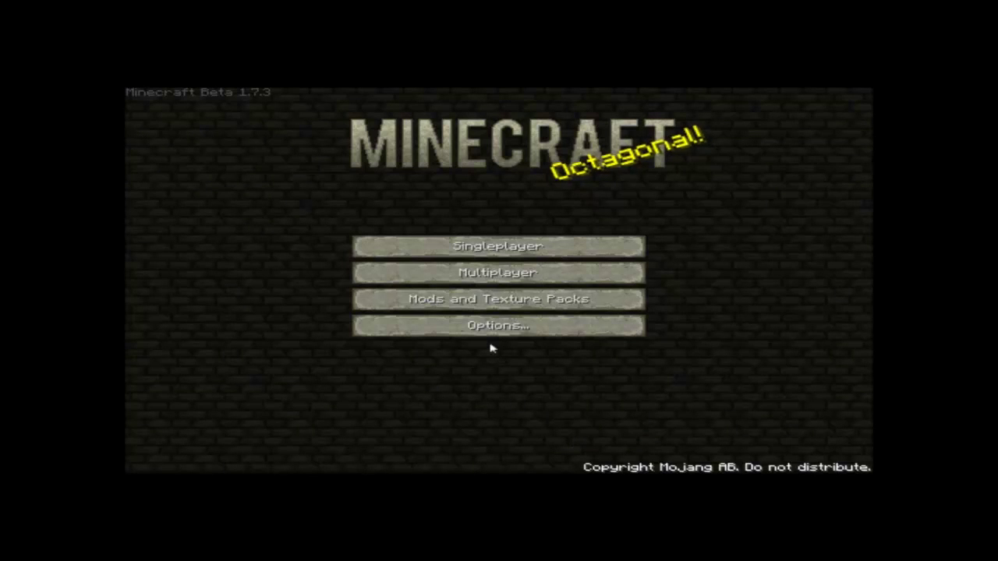
click(583, 248)
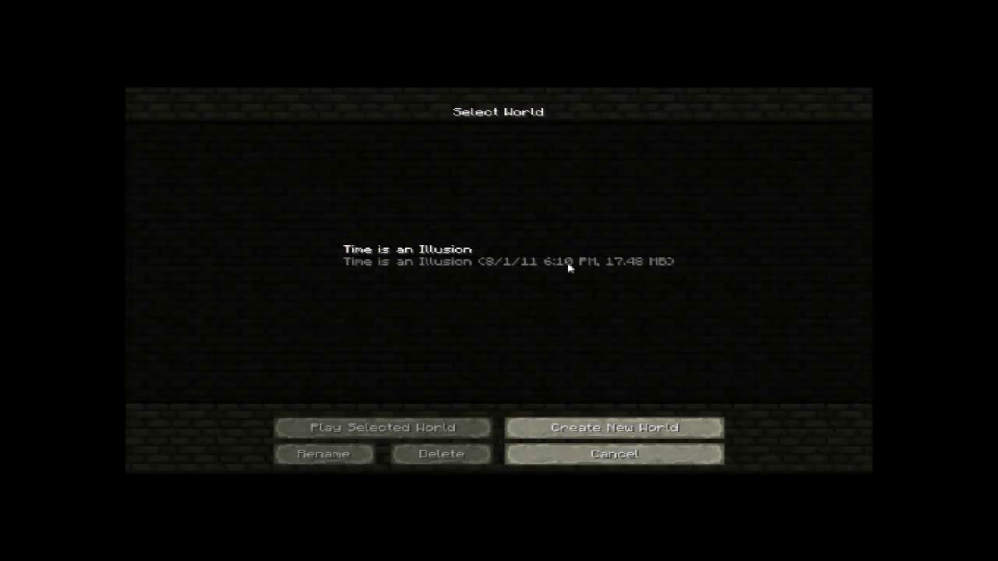
- Load the world "Time is an Illusion" and look through all three TooManyItems pages in the inventory for the Aether blocks and items
click(468, 267)
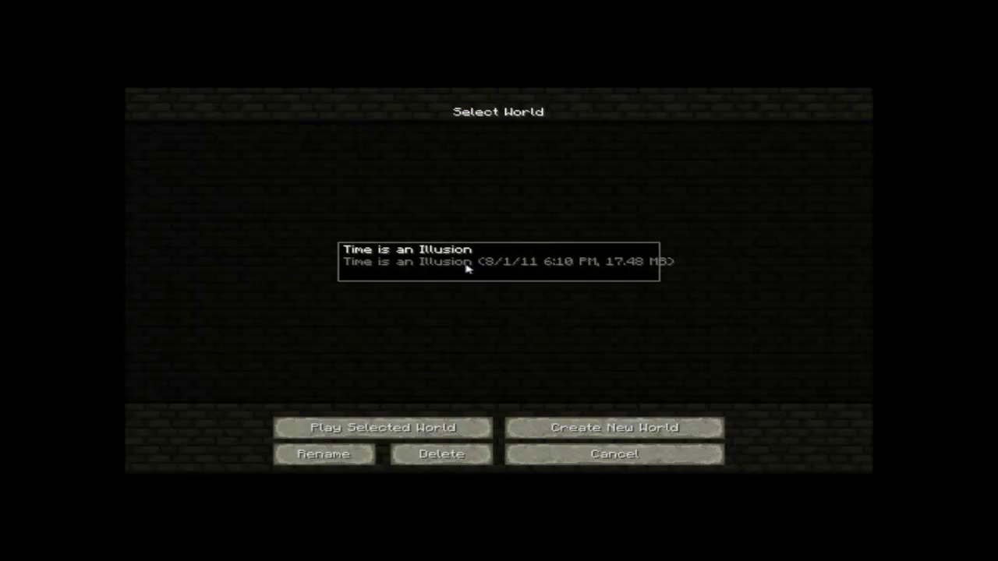
click(471, 437)
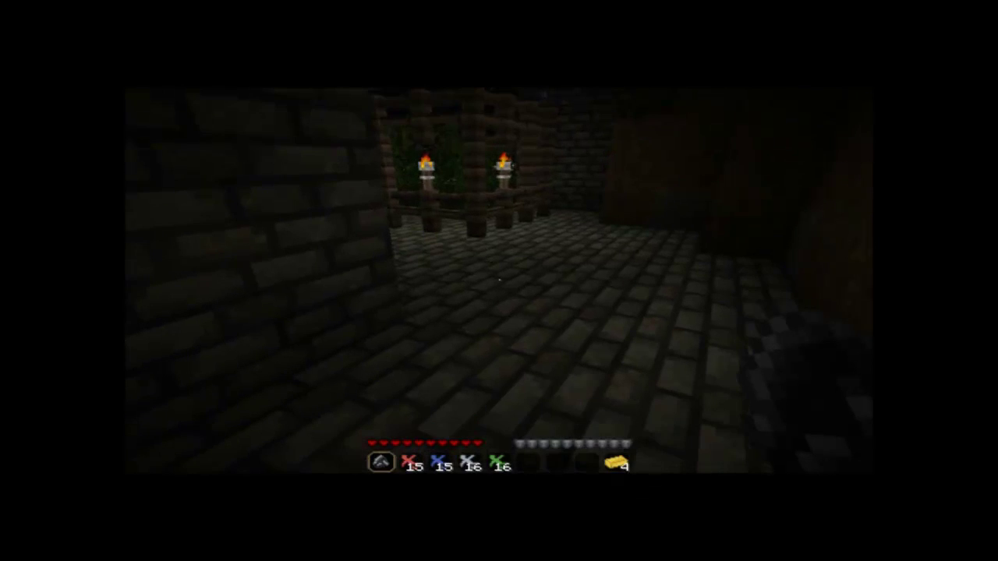
key(e)
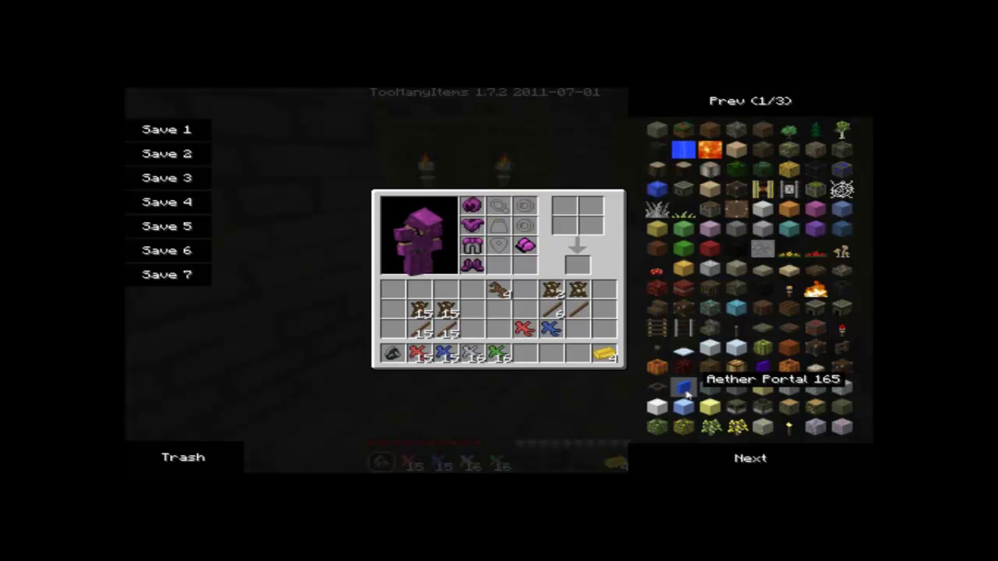
click(806, 460)
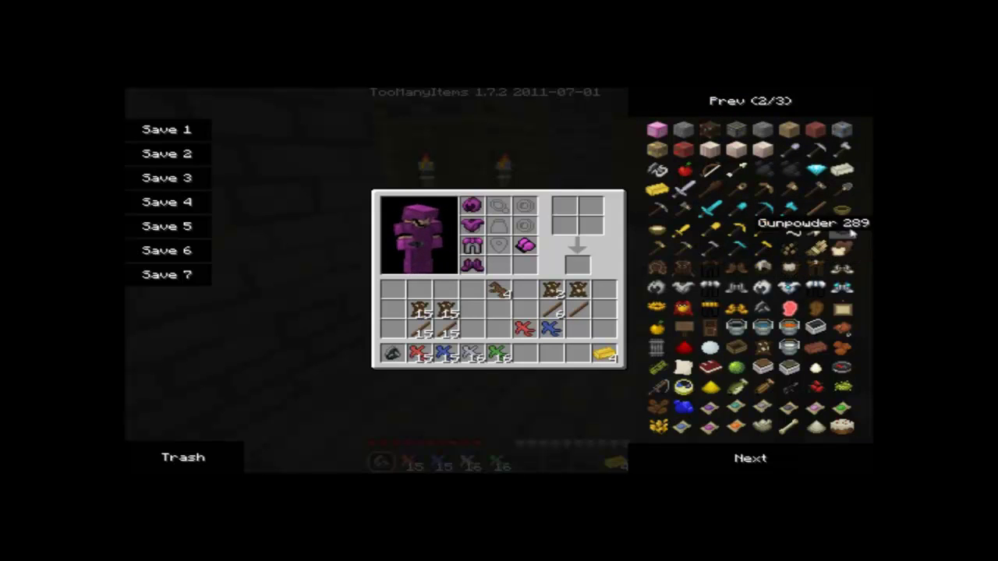
click(849, 458)
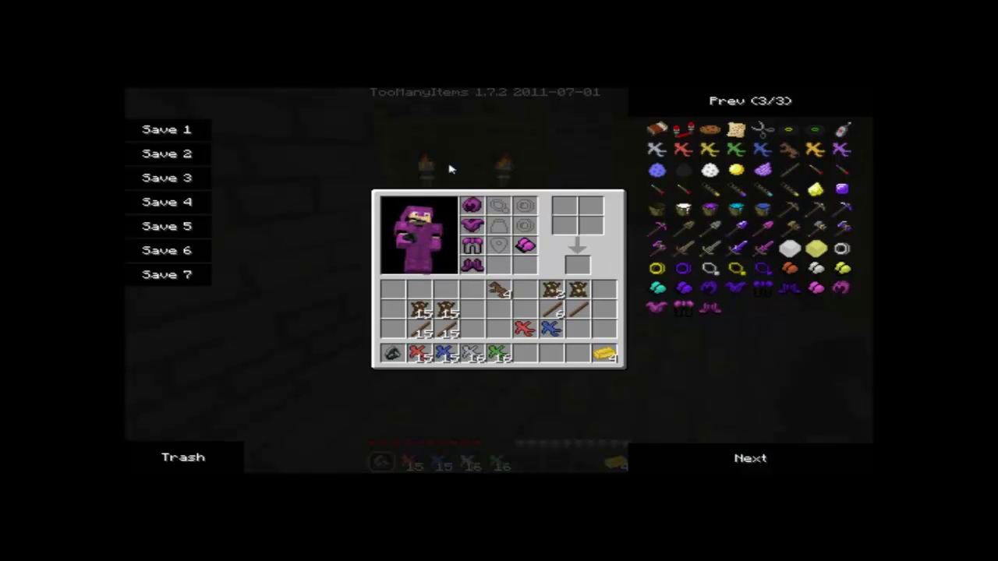
key(e)
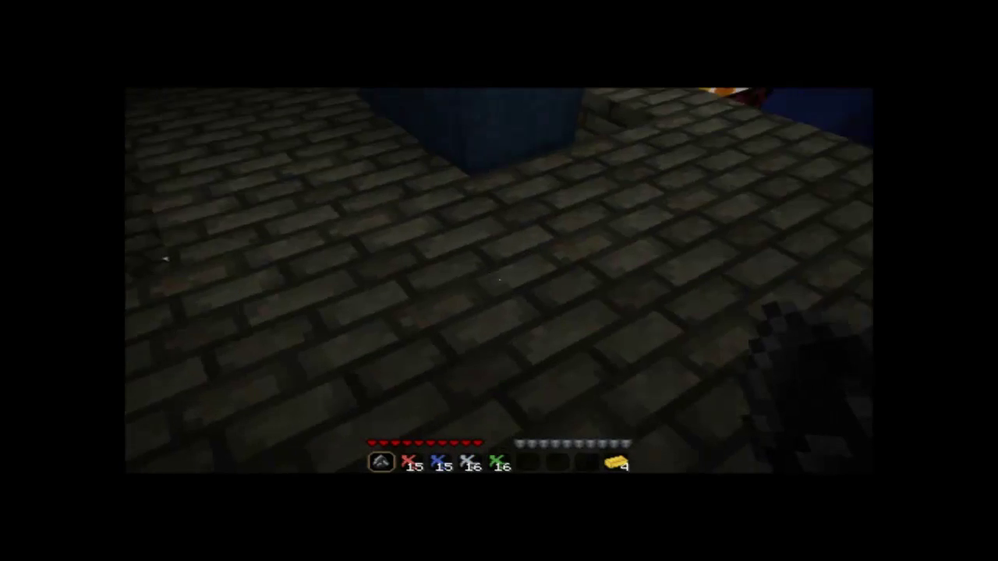